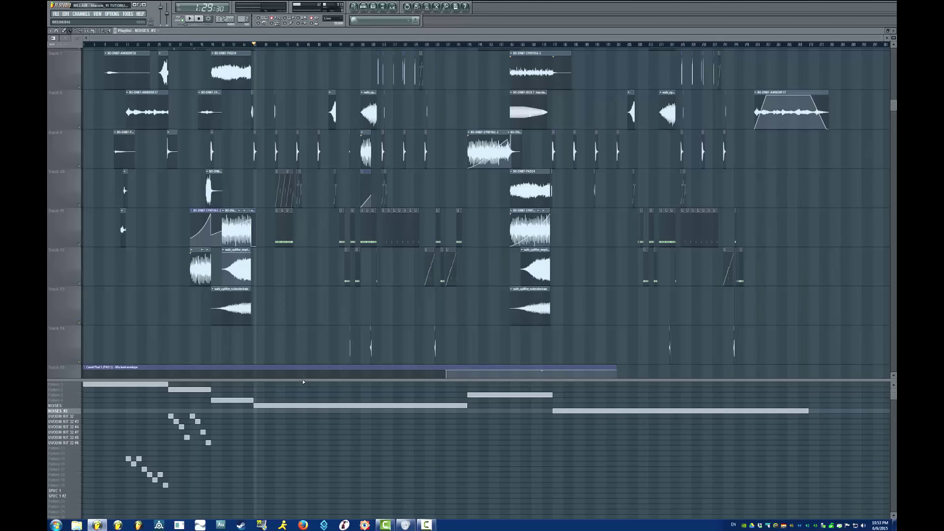
- Enlarge the playlist's pattern-block area to over half of the playlist height and look over the pattern blocks from first to last
{"action": "left_click_drag", "start_coordinate": [305, 379], "coordinate": [320, 175]}
{"action": "scroll", "coordinate": [342, 343], "scroll_direction": "down", "scroll_amount": 8}
{"action": "scroll", "coordinate": [342, 343], "scroll_direction": "down", "scroll_amount": 10}
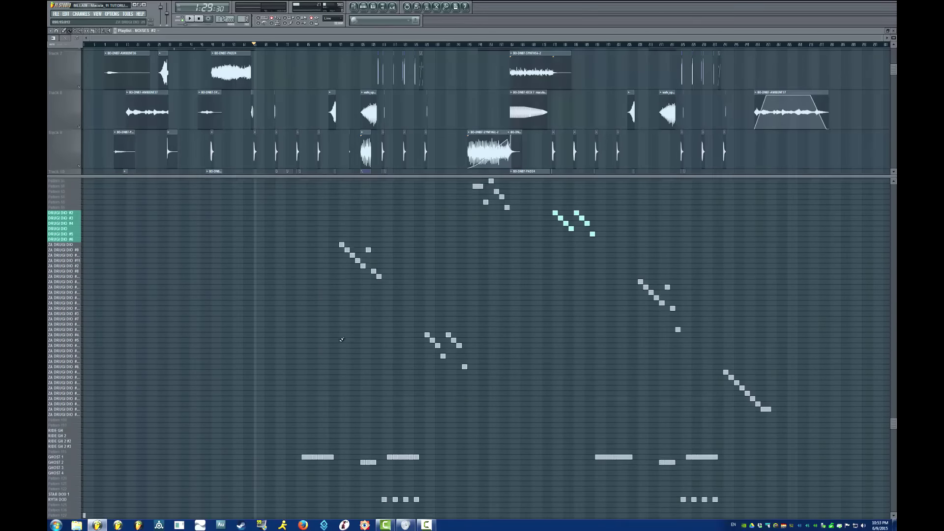
{"action": "left_click_drag", "start_coordinate": [892, 419], "coordinate": [886, 176]}
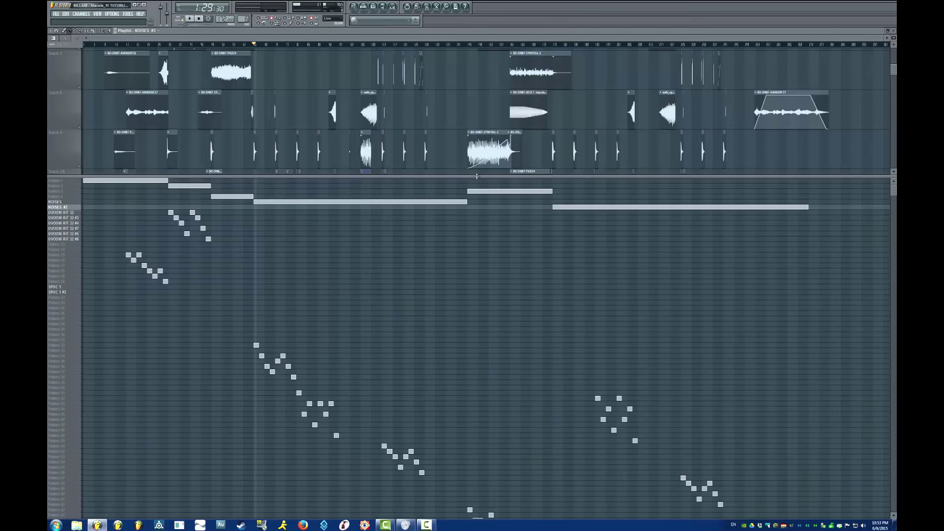
{"action": "left_click_drag", "start_coordinate": [478, 175], "coordinate": [460, 248]}
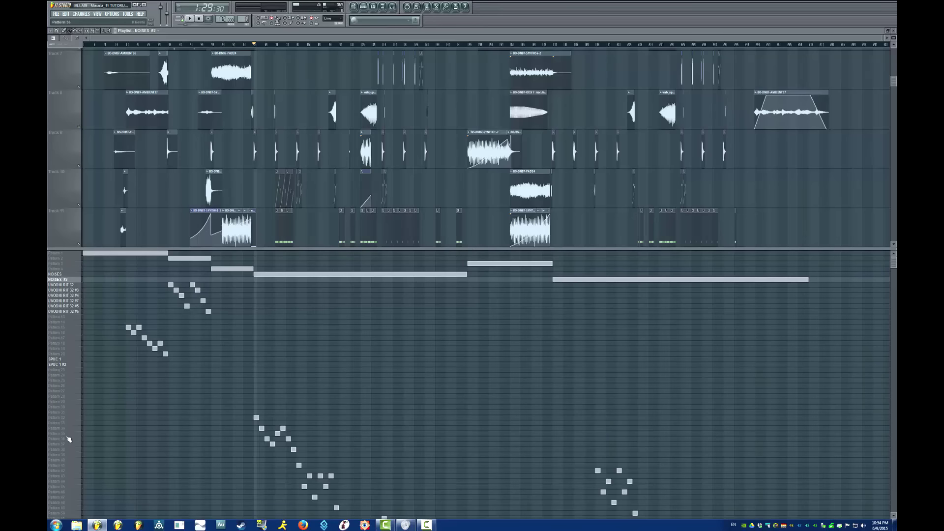
- Select Pattern 32 and look through its channels in the step sequencer, closing it again
{"action": "left_click_drag", "start_coordinate": [68, 435], "coordinate": [68, 420]}
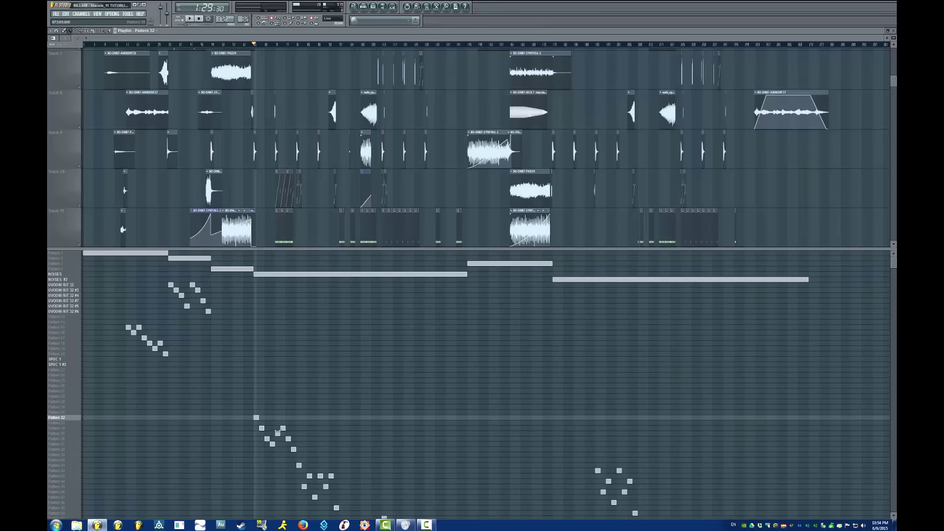
{"action": "left_click", "coordinate": [66, 423]}
{"action": "key", "text": "F6"}
{"action": "left_click", "coordinate": [69, 418]}
{"action": "key", "text": "F6"}
{"action": "scroll", "coordinate": [509, 244], "scroll_direction": "up", "scroll_amount": 10}
{"action": "scroll", "coordinate": [508, 243], "scroll_direction": "up", "scroll_amount": 10}
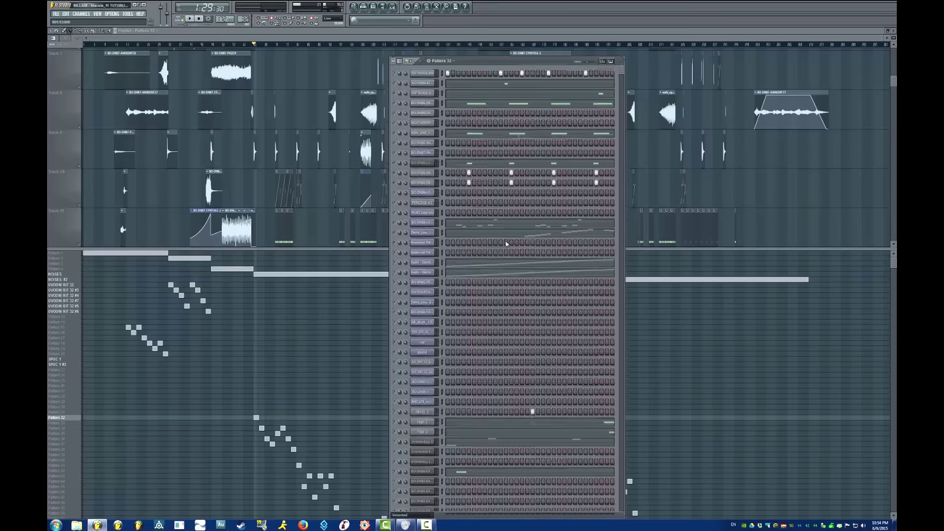
{"action": "right_click", "coordinate": [293, 349]}
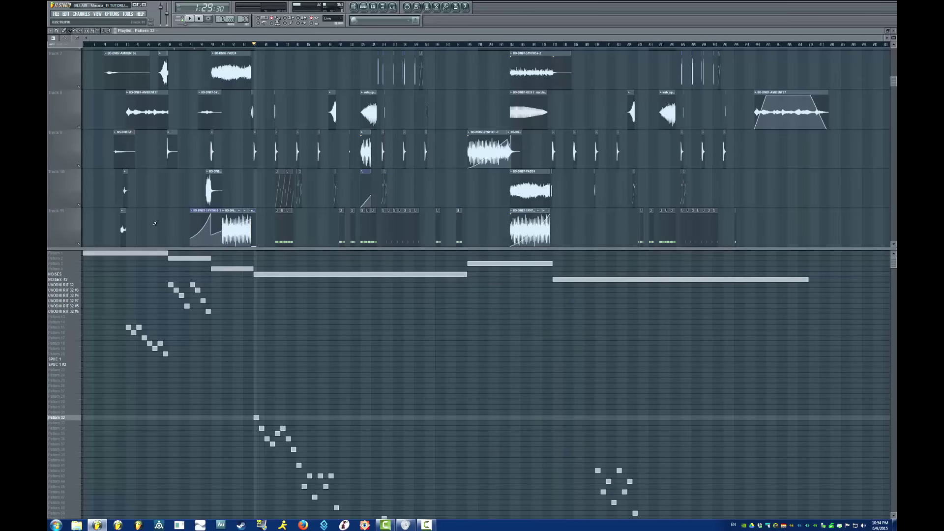
- Play the song from the current position and show Pattern 36 in the step sequencer
{"action": "left_click", "coordinate": [193, 21]}
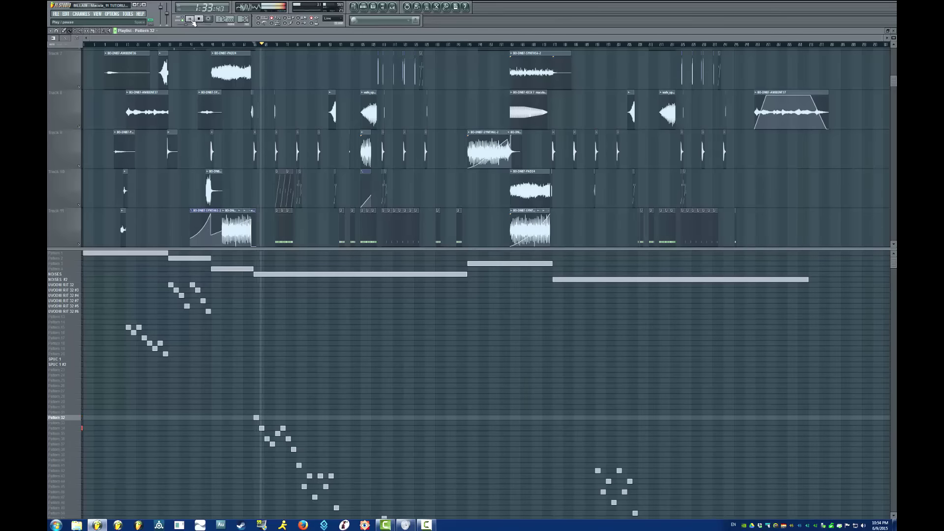
{"action": "key", "text": "KP_Add"}
{"action": "key", "text": "KP_Add"}
{"action": "key", "text": "KP_Add"}
{"action": "key", "text": "KP_Add"}
{"action": "key", "text": "F6"}
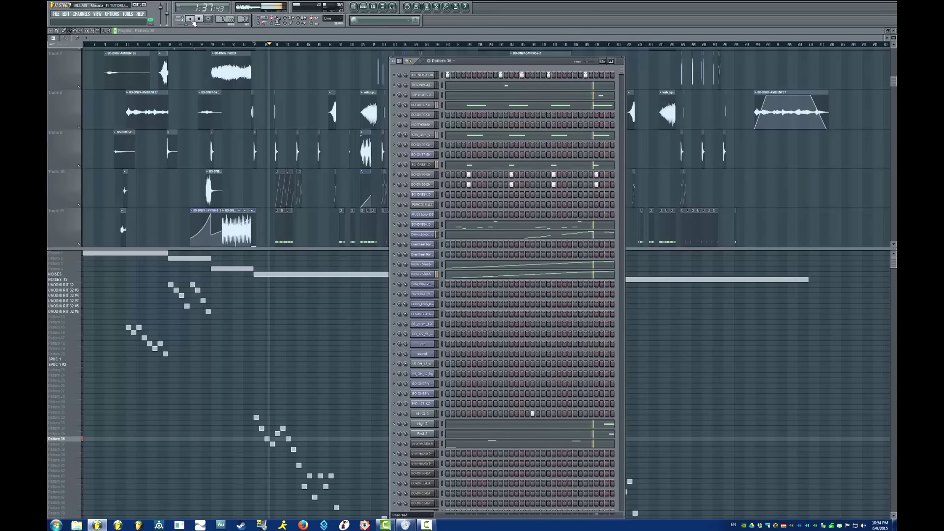
- Compare the step sequencer contents of Patterns 34 through 38 while the song plays, and stop playback
{"action": "key", "text": "KP_Add"}
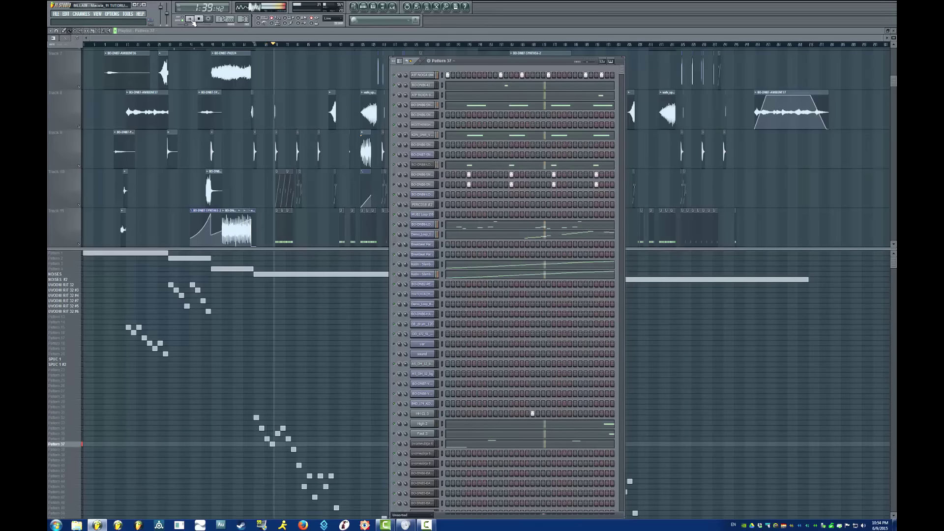
{"action": "key", "text": "KP_Subtract"}
{"action": "key", "text": "KP_Subtract"}
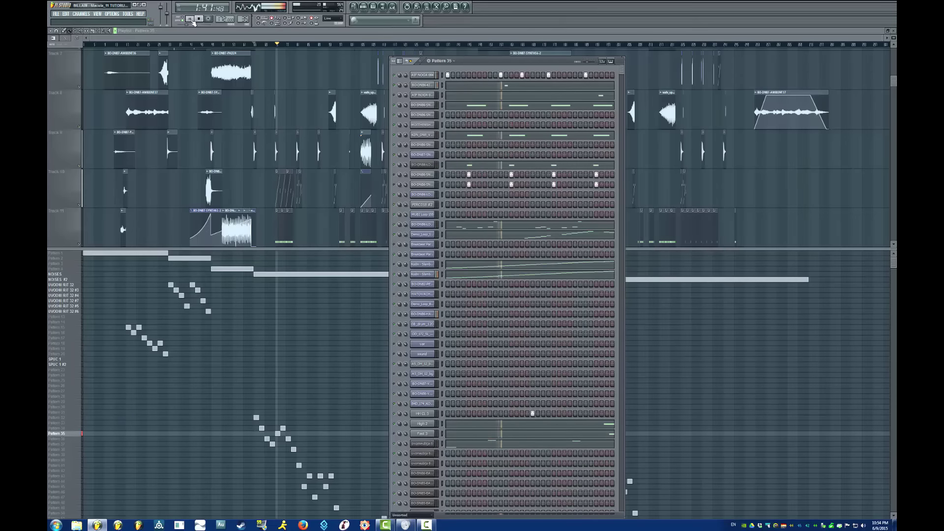
{"action": "key", "text": "KP_Subtract"}
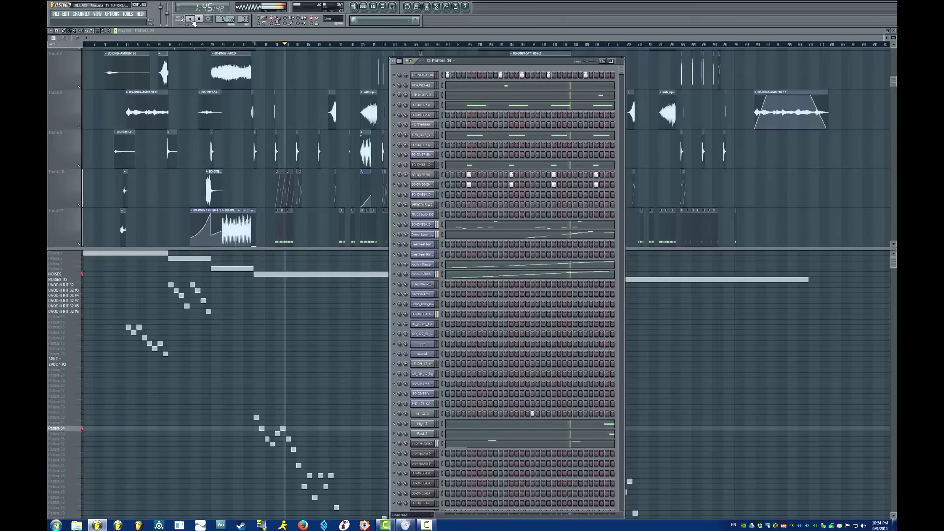
{"action": "key", "text": "KP_Add"}
{"action": "key", "text": "KP_Add"}
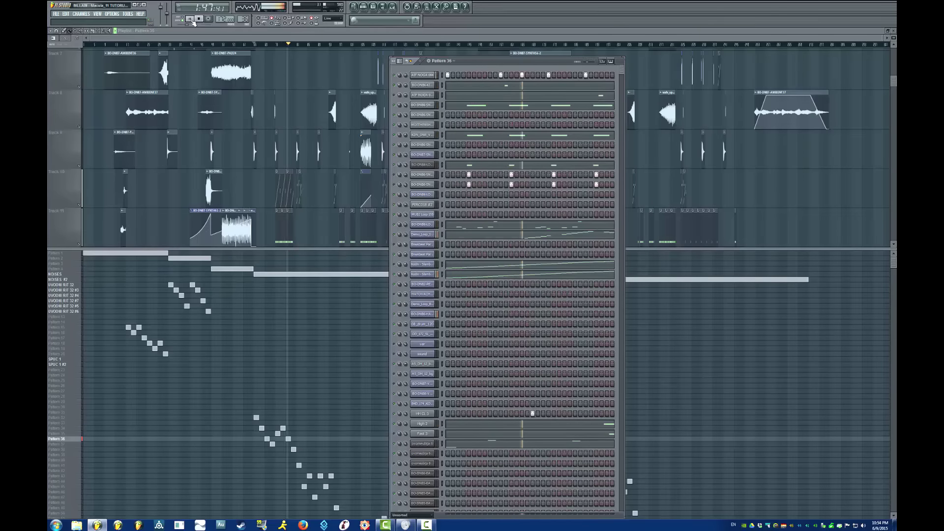
{"action": "key", "text": "KP_Add"}
{"action": "key", "text": "KP_Add"}
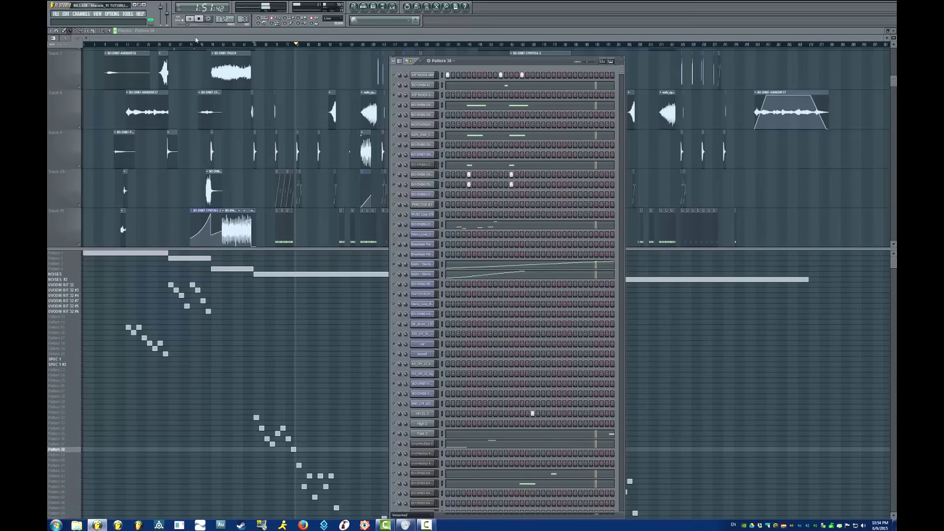
{"action": "key", "text": "space"}
- Play Pattern 32 on its own while looking through its channels in the step sequencer, and stop playback
{"action": "left_click", "coordinate": [68, 423]}
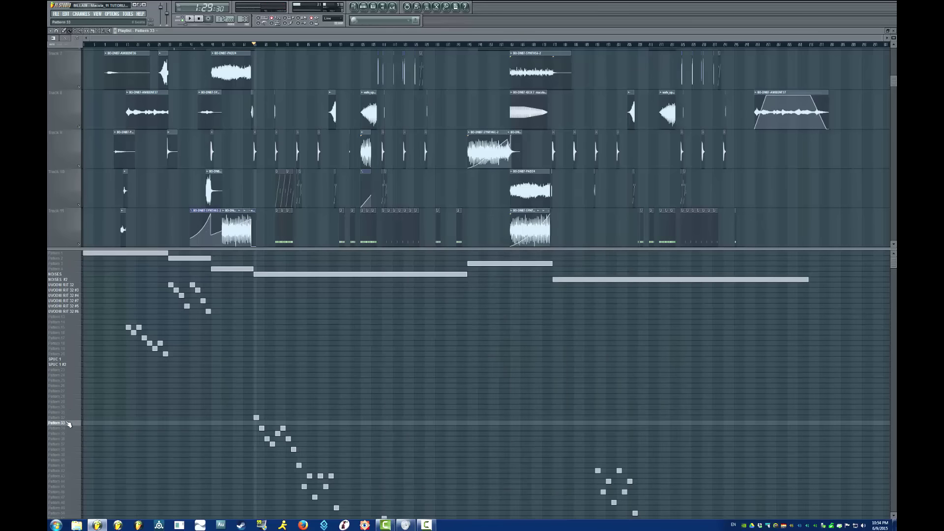
{"action": "key", "text": "KP_Subtract"}
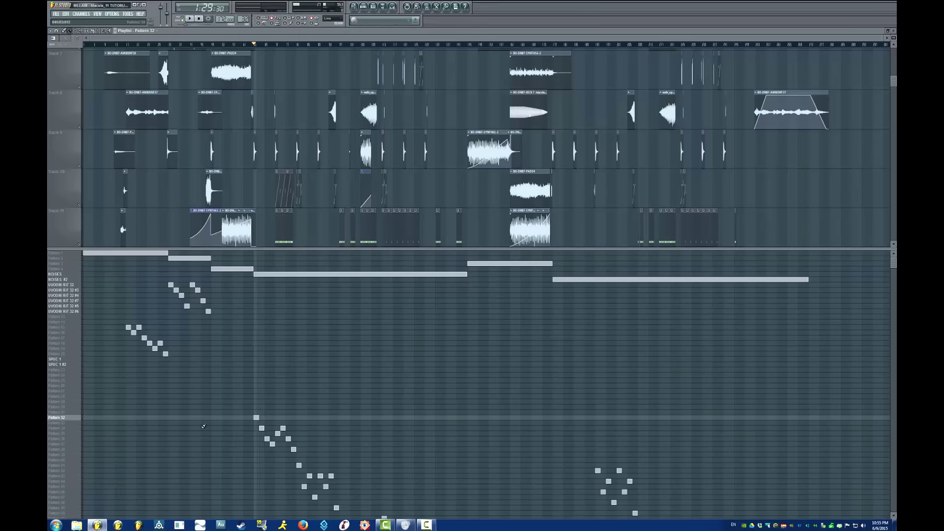
{"action": "double_click", "coordinate": [256, 417]}
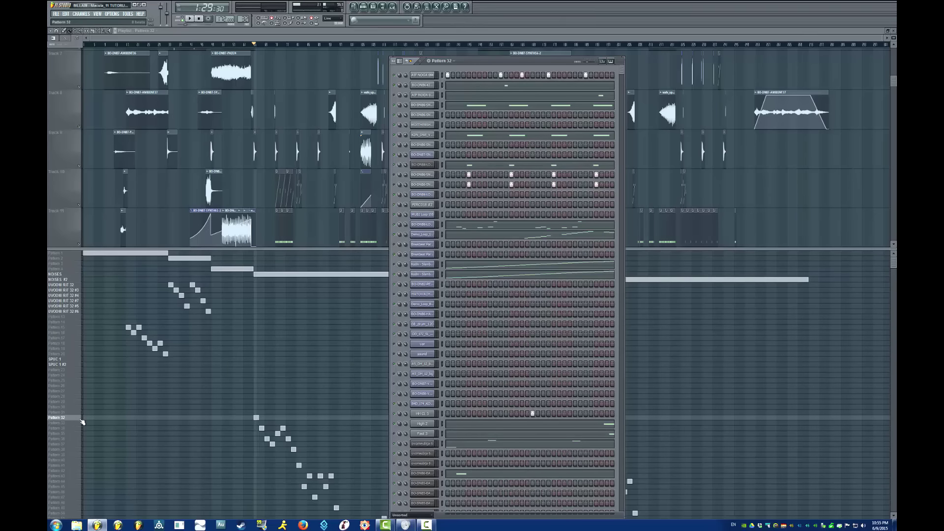
{"action": "key", "text": "space"}
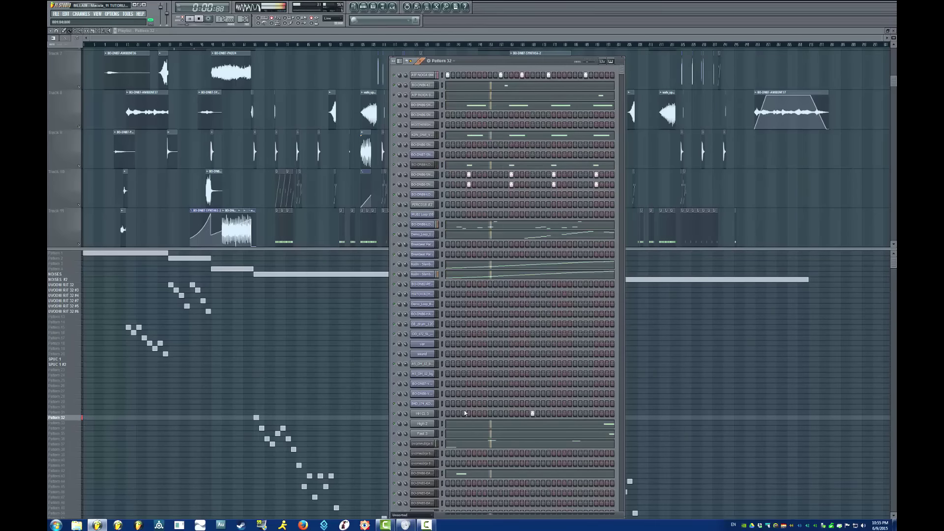
{"action": "scroll", "coordinate": [478, 388], "scroll_direction": "down", "scroll_amount": 6}
{"action": "scroll", "coordinate": [477, 388], "scroll_direction": "down", "scroll_amount": 15}
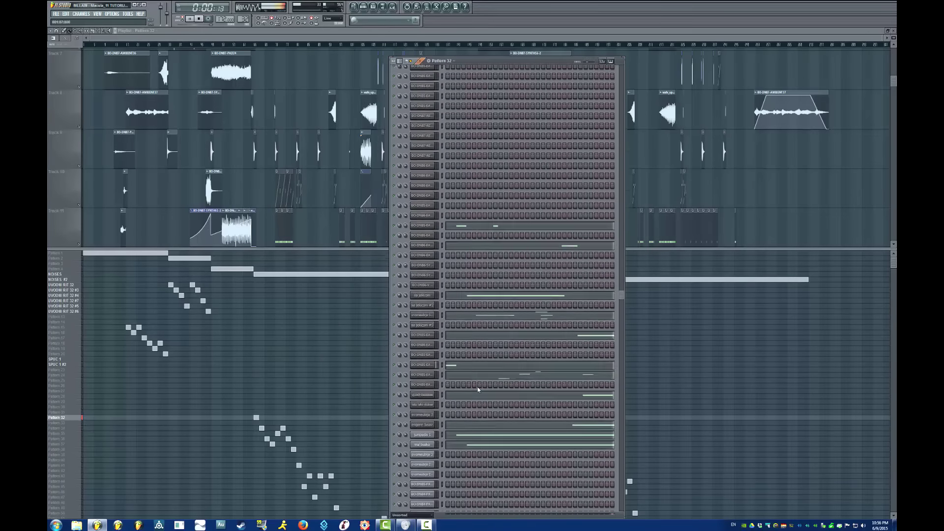
{"action": "scroll", "coordinate": [477, 388], "scroll_direction": "up", "scroll_amount": 20}
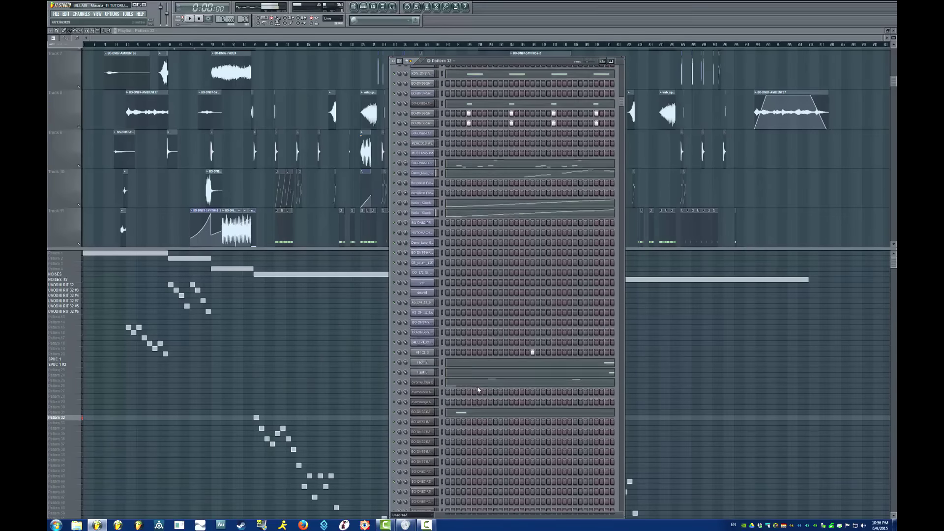
{"action": "key", "text": "space"}
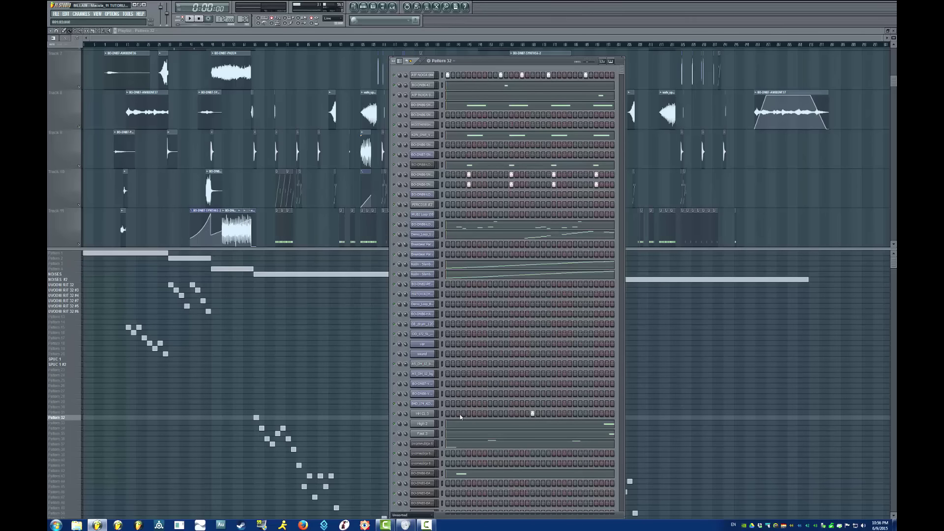
- Examine the full channel list of Pattern 32 for rows with notes, and return to the playlist with that pattern selected
{"action": "scroll", "coordinate": [540, 298], "scroll_direction": "down", "scroll_amount": 10}
{"action": "scroll", "coordinate": [541, 430], "scroll_direction": "up", "scroll_amount": 10}
{"action": "scroll", "coordinate": [541, 430], "scroll_direction": "down", "scroll_amount": 7}
{"action": "left_click", "coordinate": [71, 427]}
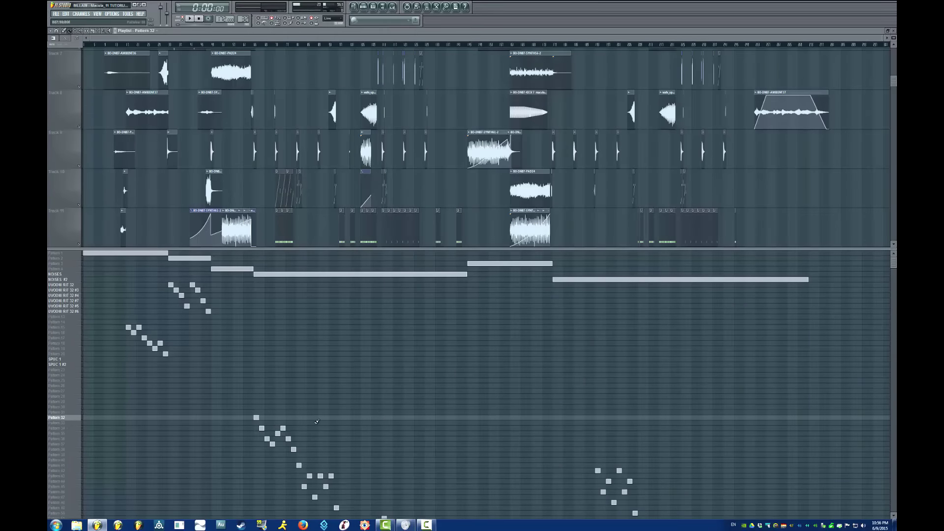
{"action": "key", "text": "F6"}
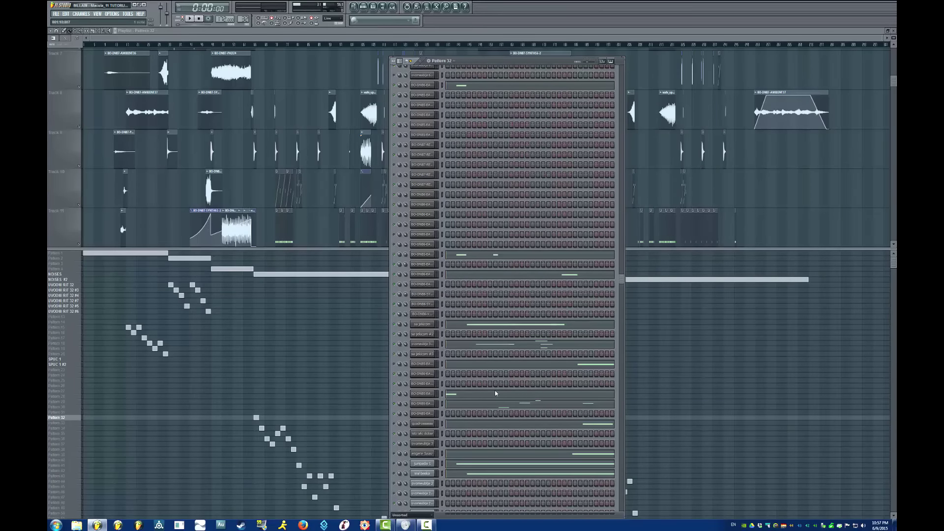
{"action": "scroll", "coordinate": [449, 390], "scroll_direction": "down", "scroll_amount": 8}
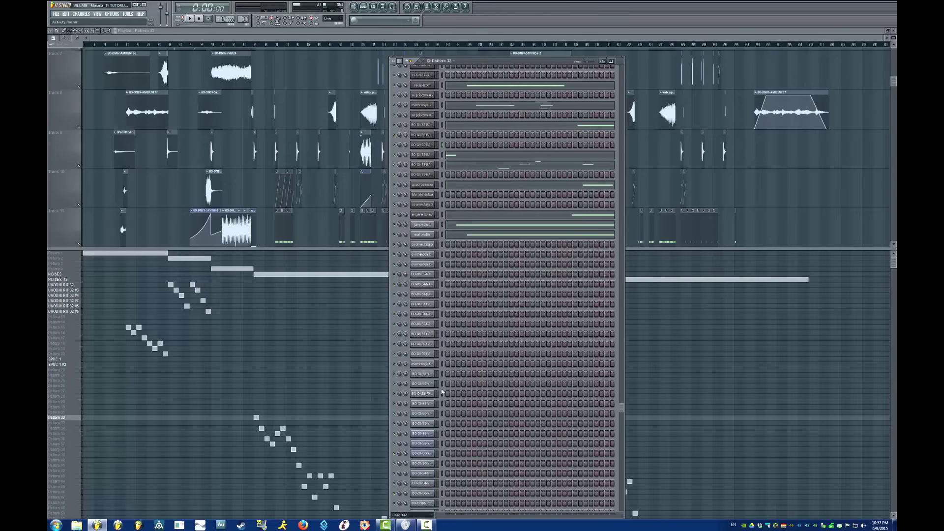
{"action": "scroll", "coordinate": [442, 392], "scroll_direction": "up", "scroll_amount": 11}
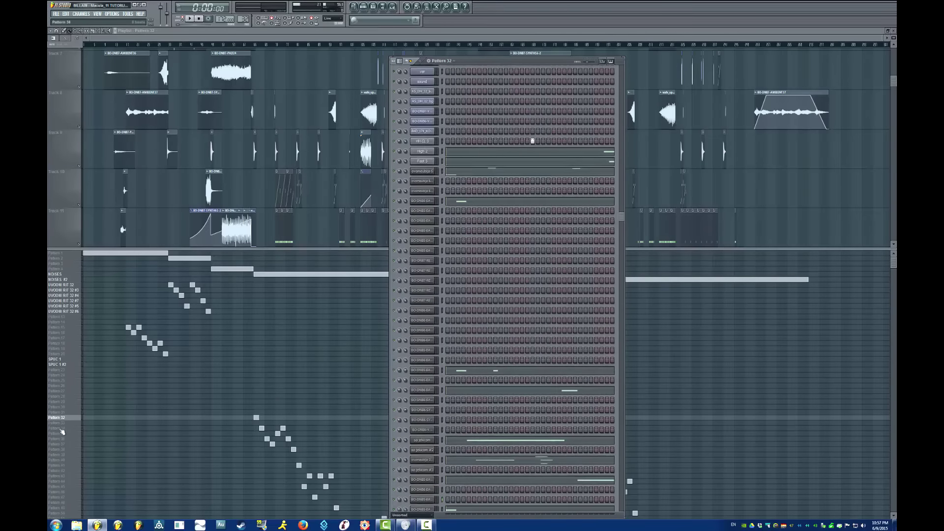
{"action": "left_click_drag", "start_coordinate": [61, 424], "coordinate": [73, 445]}
{"action": "left_click", "coordinate": [75, 419]}
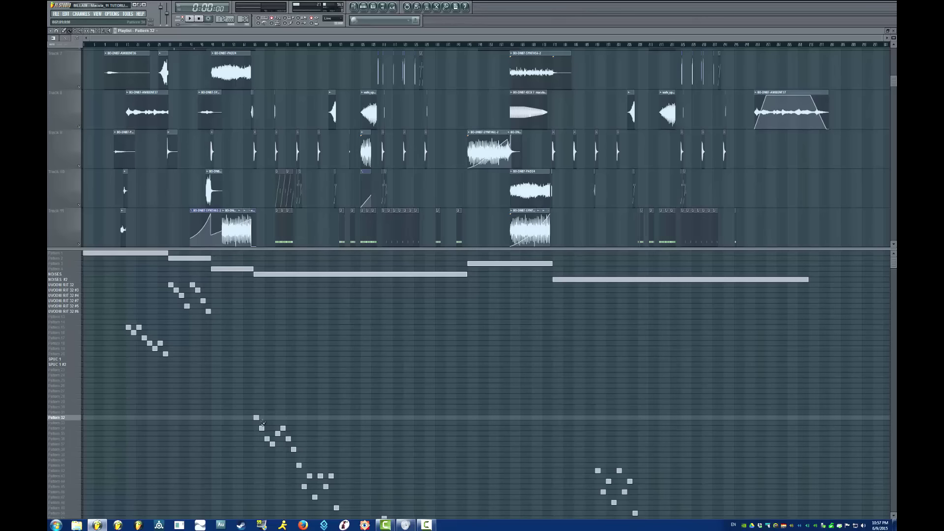
- Look over the remaining pattern blocks in the playlist and return to the Pattern 32 row
{"action": "scroll", "coordinate": [283, 428], "scroll_direction": "down", "scroll_amount": 5}
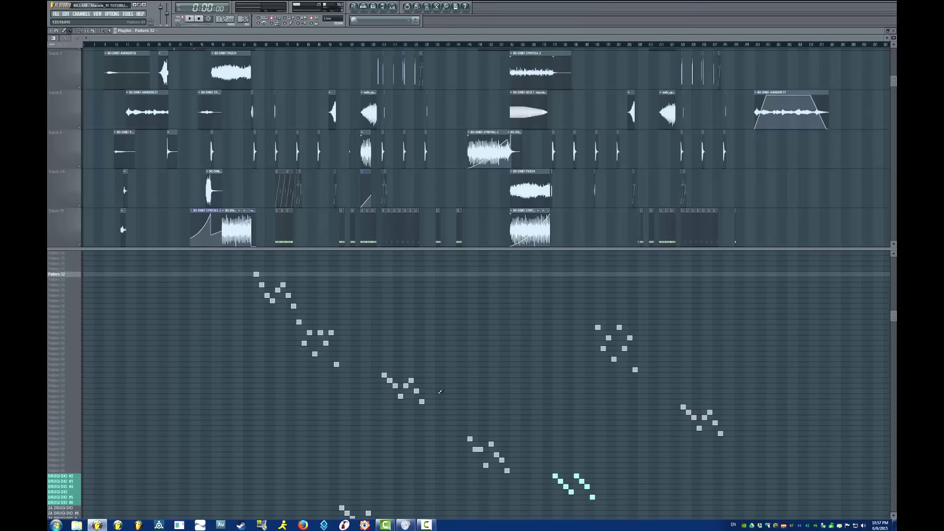
{"action": "scroll", "coordinate": [295, 344], "scroll_direction": "down", "scroll_amount": 8}
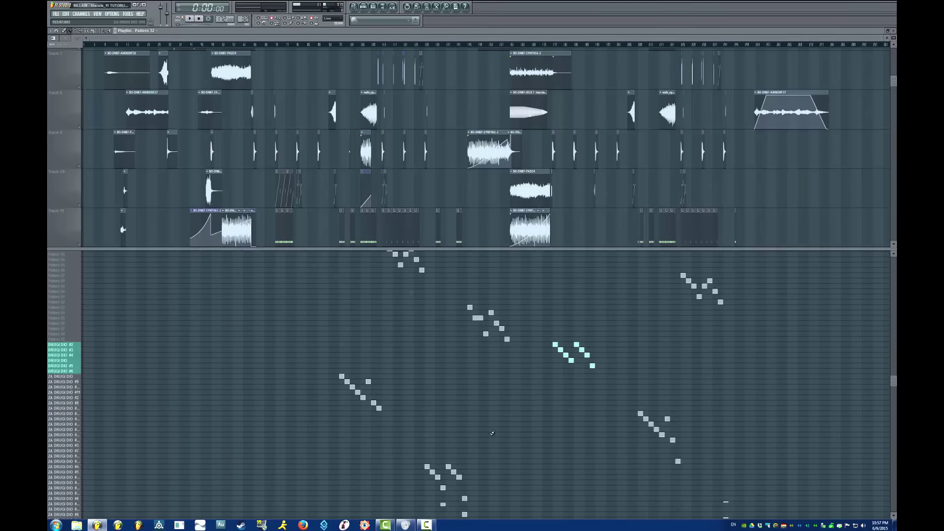
{"action": "scroll", "coordinate": [492, 433], "scroll_direction": "up", "scroll_amount": 6}
{"action": "scroll", "coordinate": [492, 433], "scroll_direction": "up", "scroll_amount": 4}
{"action": "scroll", "coordinate": [260, 377], "scroll_direction": "up", "scroll_amount": 2}
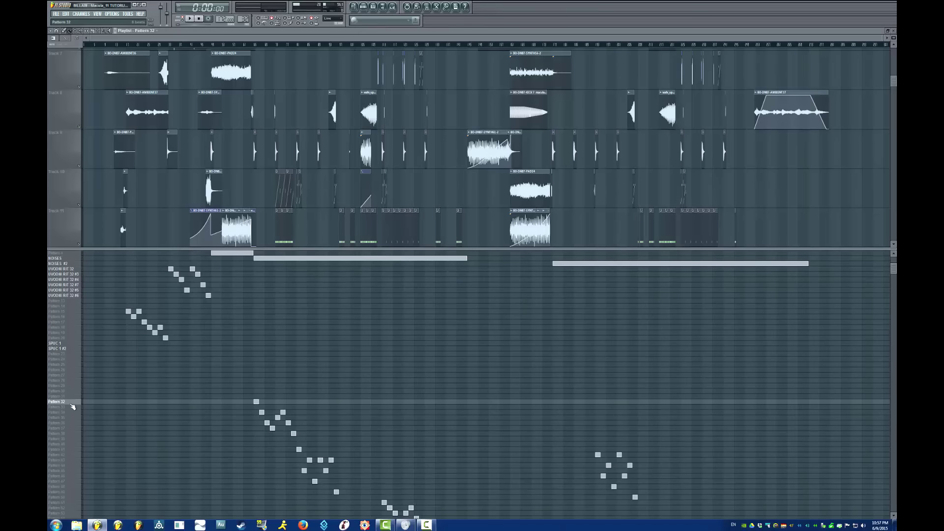
{"action": "mouse_move", "coordinate": [71, 405]}
{"action": "left_mouse_down"}
{"action": "mouse_move", "coordinate": [79, 432]}
{"action": "mouse_move", "coordinate": [78, 398]}
{"action": "left_mouse_up"}
{"action": "scroll", "coordinate": [316, 392], "scroll_direction": "down", "scroll_amount": 3}
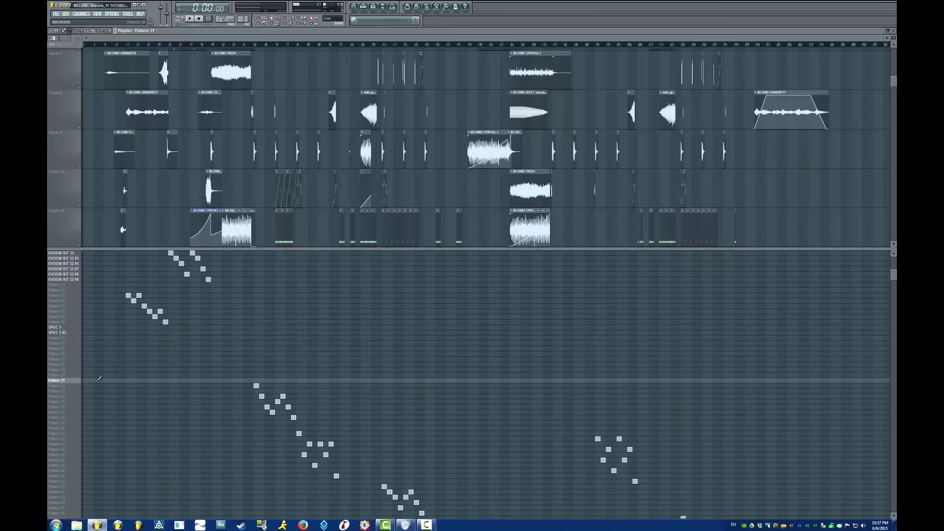
- Select several neighbouring patterns, including Pattern 35, one by one and make Pattern 32 the active pattern again
{"action": "left_click", "coordinate": [74, 398]}
{"action": "left_click", "coordinate": [74, 424]}
{"action": "left_click", "coordinate": [75, 402]}
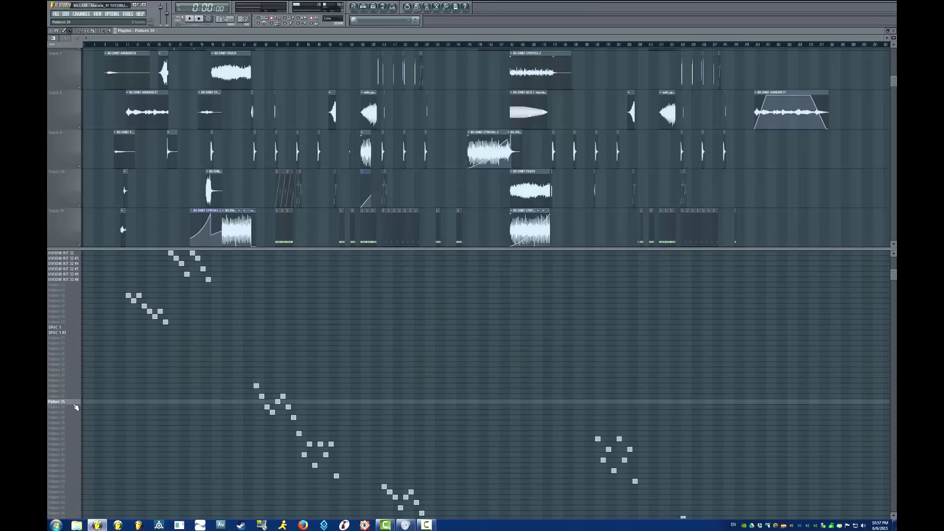
{"action": "left_click", "coordinate": [75, 380]}
{"action": "left_click", "coordinate": [74, 387]}
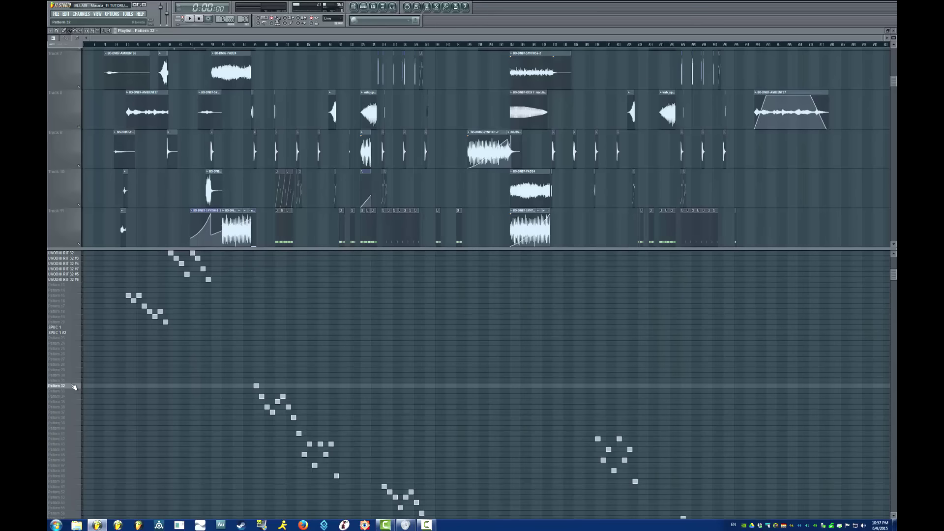
- Show Pattern 32 in the step sequencer from its first channel and open that channel's settings
{"action": "key", "text": "F6"}
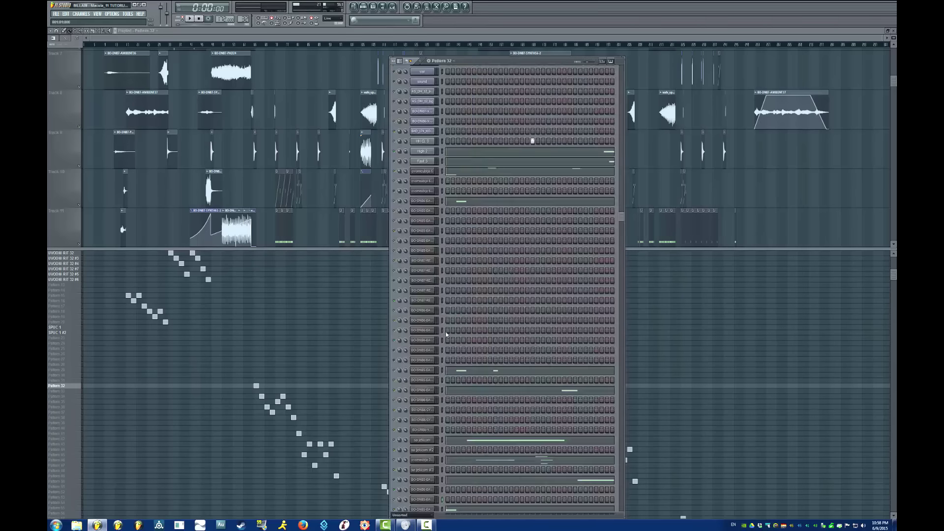
{"action": "scroll", "coordinate": [446, 331], "scroll_direction": "up", "scroll_amount": 9}
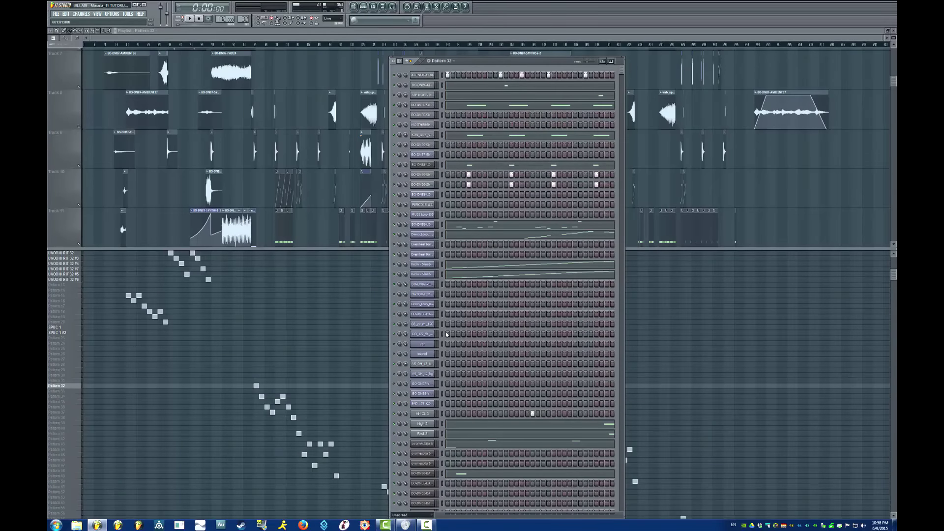
{"action": "key", "text": "F6"}
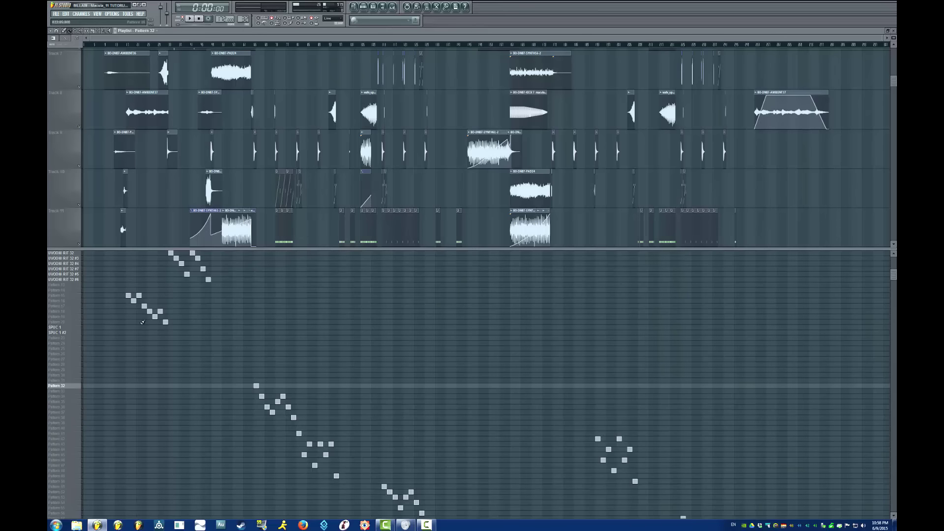
{"action": "key", "text": "F6"}
{"action": "scroll", "coordinate": [538, 319], "scroll_direction": "down", "scroll_amount": 3}
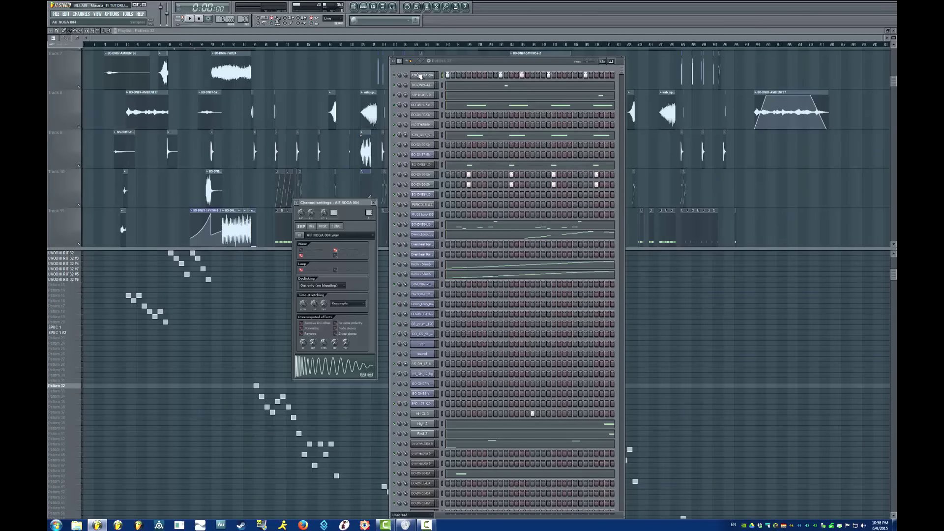
- Close the first channel's settings and look through Pattern 32's entire channel list for rows holding notes
{"action": "left_click", "coordinate": [417, 76]}
{"action": "left_click", "coordinate": [417, 76]}
{"action": "scroll", "coordinate": [439, 363], "scroll_direction": "down", "scroll_amount": 10}
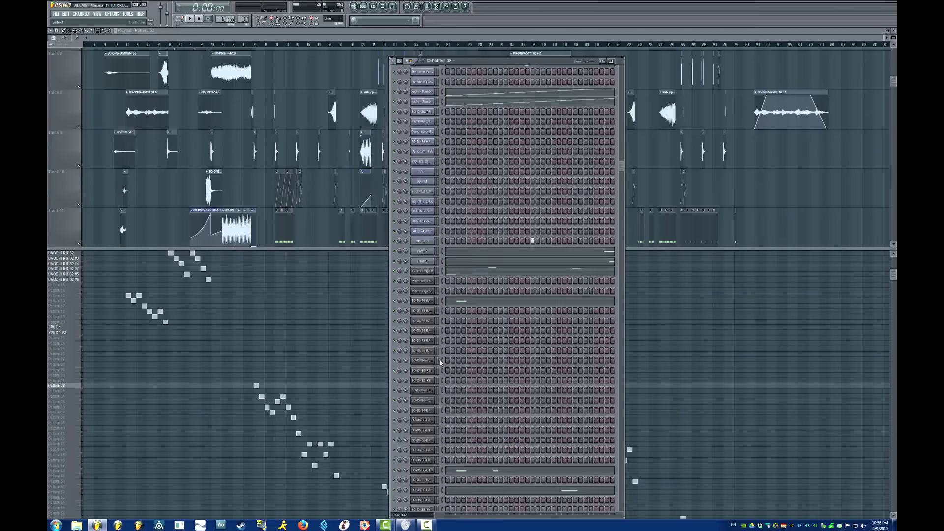
{"action": "scroll", "coordinate": [441, 363], "scroll_direction": "up", "scroll_amount": 10}
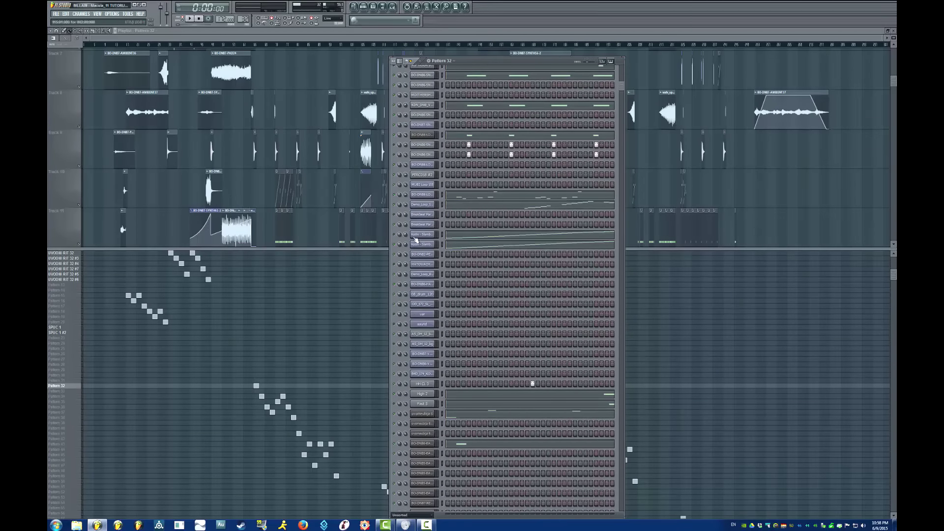
{"action": "scroll", "coordinate": [402, 223], "scroll_direction": "down", "scroll_amount": 6}
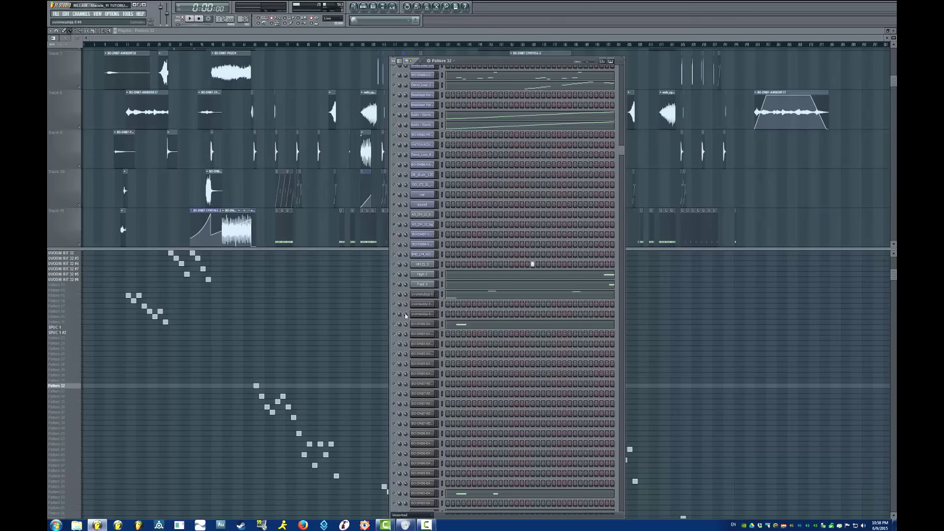
{"action": "scroll", "coordinate": [428, 404], "scroll_direction": "down", "scroll_amount": 7}
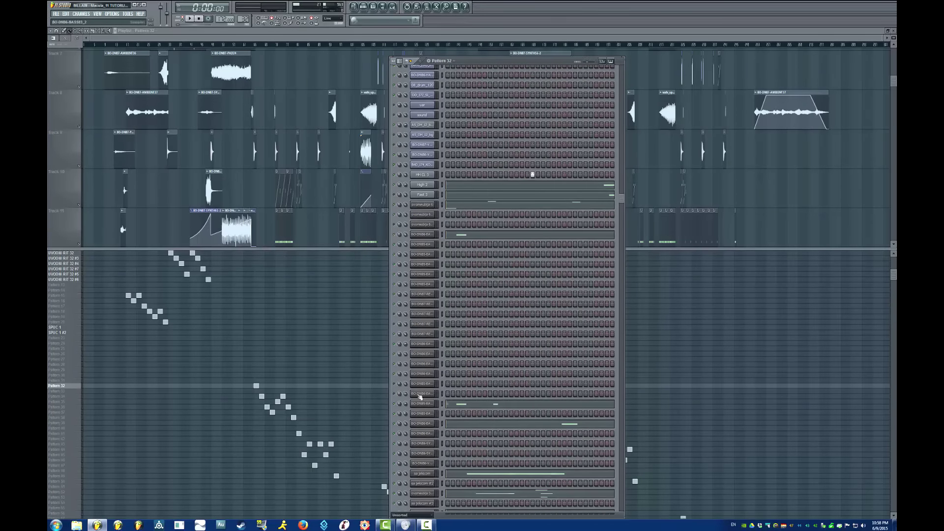
{"action": "scroll", "coordinate": [455, 415], "scroll_direction": "down", "scroll_amount": 11}
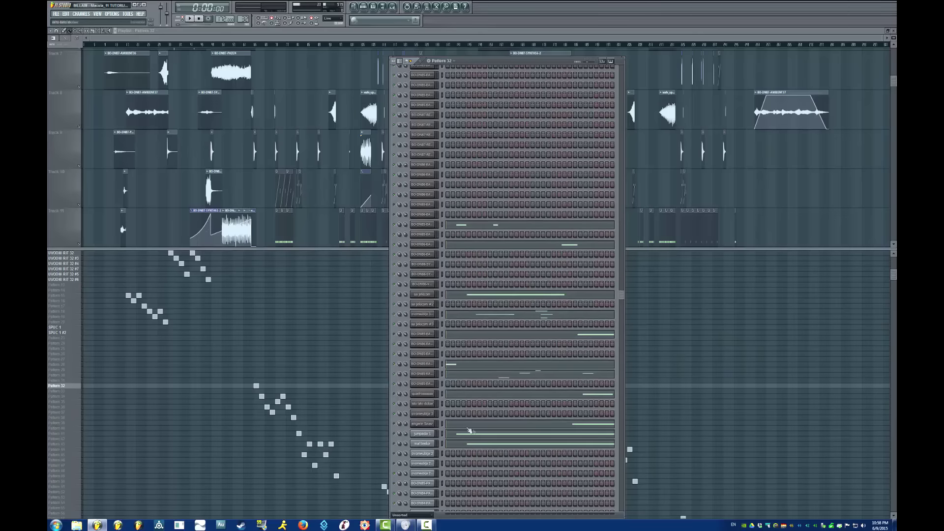
{"action": "scroll", "coordinate": [435, 390], "scroll_direction": "down", "scroll_amount": 1}
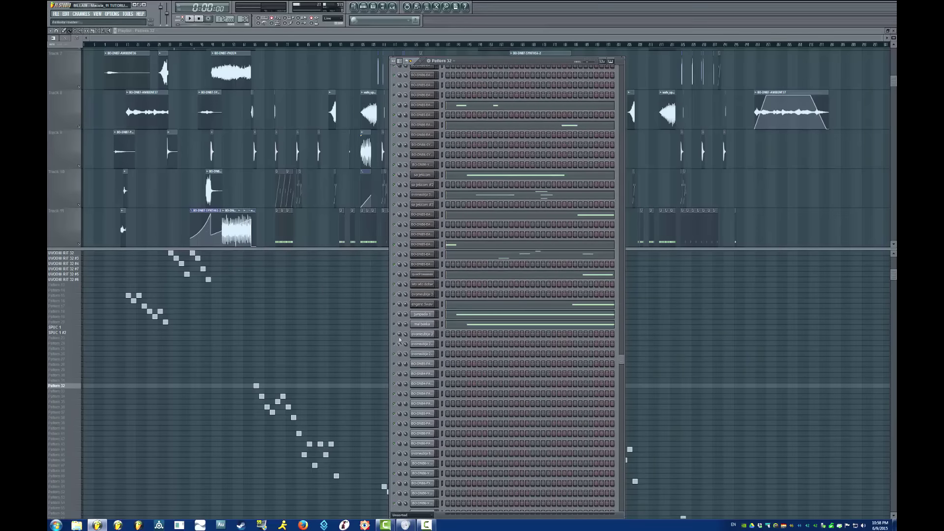
{"action": "scroll", "coordinate": [444, 403], "scroll_direction": "down", "scroll_amount": 4}
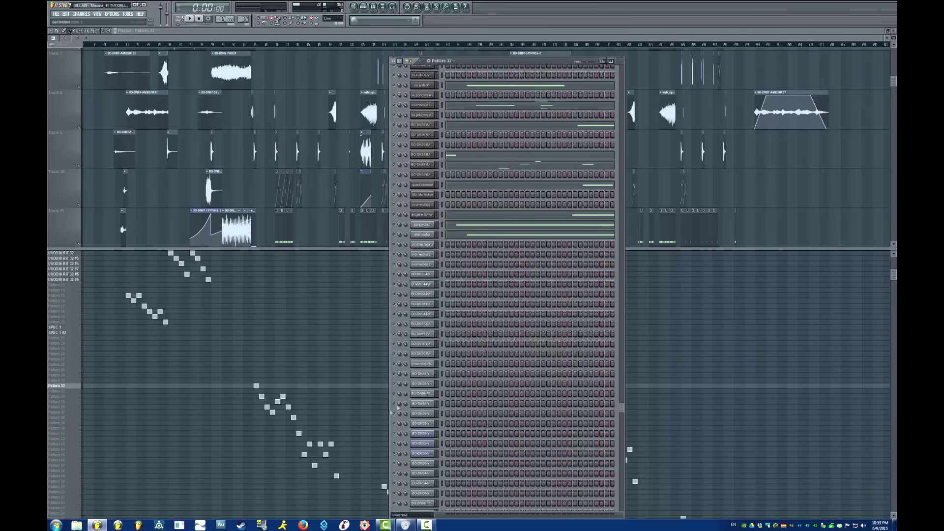
{"action": "scroll", "coordinate": [438, 426], "scroll_direction": "down", "scroll_amount": 9}
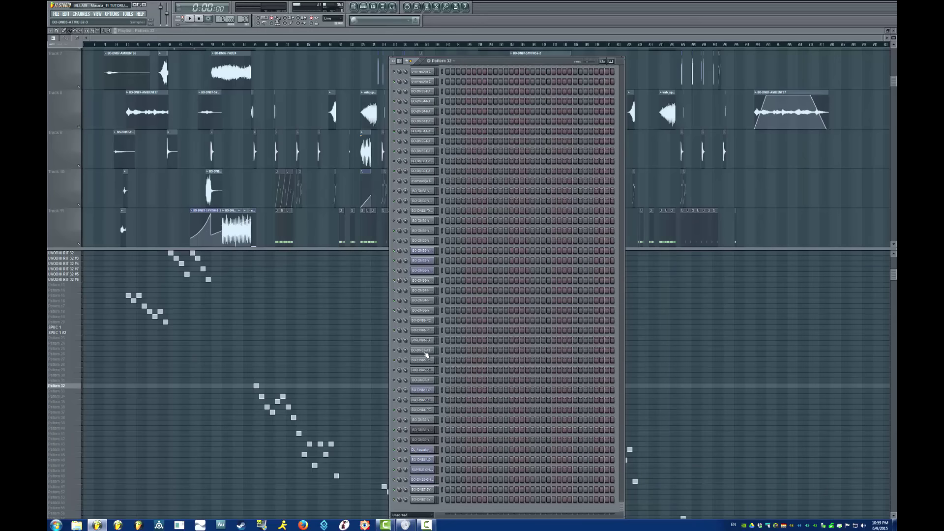
{"action": "scroll", "coordinate": [426, 354], "scroll_direction": "up", "scroll_amount": 20}
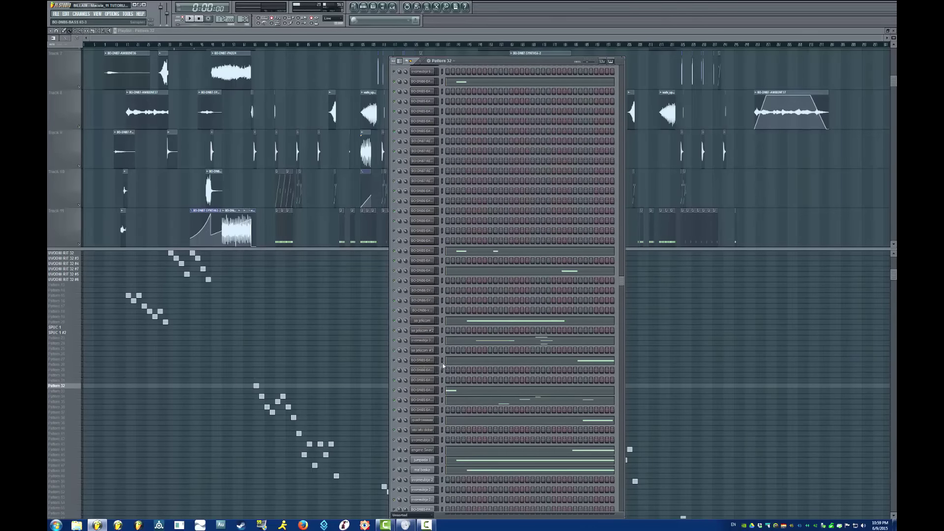
- Open the settings of the bass channel whose note falls near the pattern's end, audition its sample and close the settings
{"action": "left_click", "coordinate": [415, 360]}
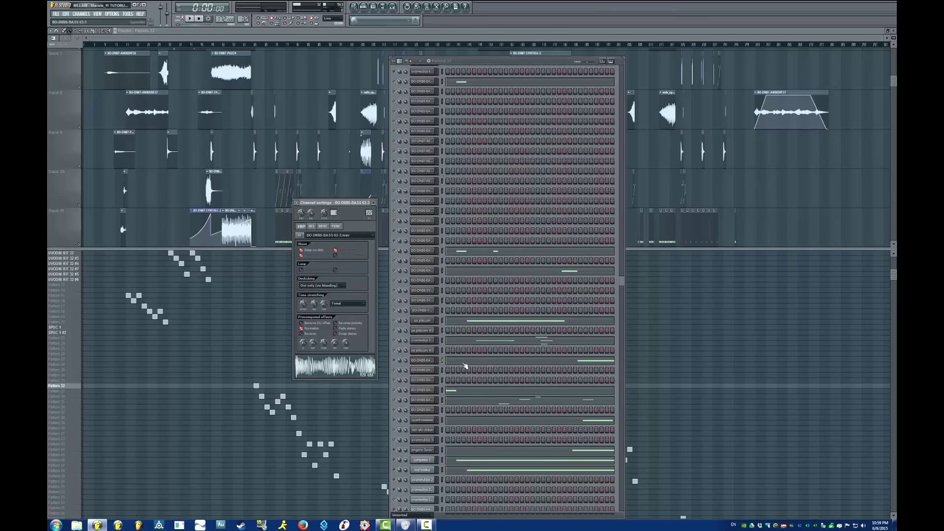
{"action": "left_click", "coordinate": [333, 360]}
{"action": "left_click", "coordinate": [373, 203]}
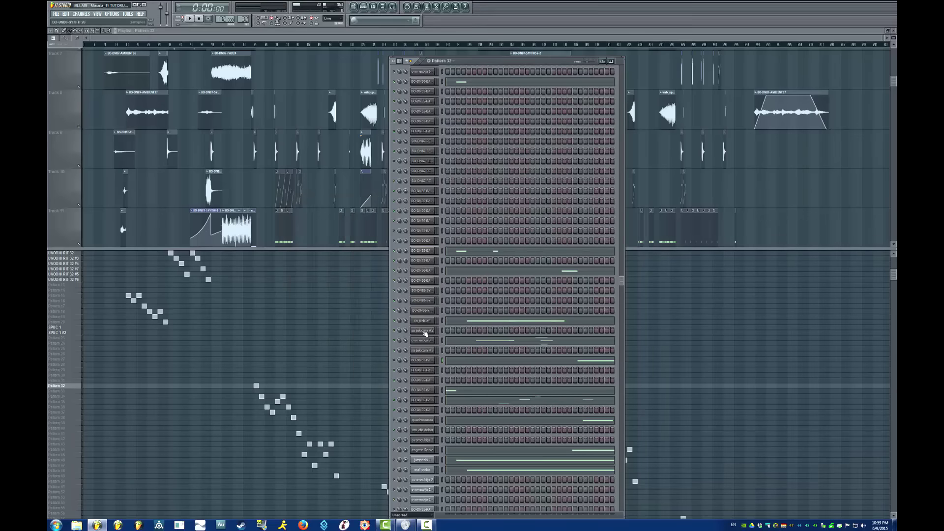
{"action": "scroll", "coordinate": [425, 333], "scroll_direction": "up", "scroll_amount": 5}
{"action": "scroll", "coordinate": [426, 334], "scroll_direction": "up", "scroll_amount": 8}
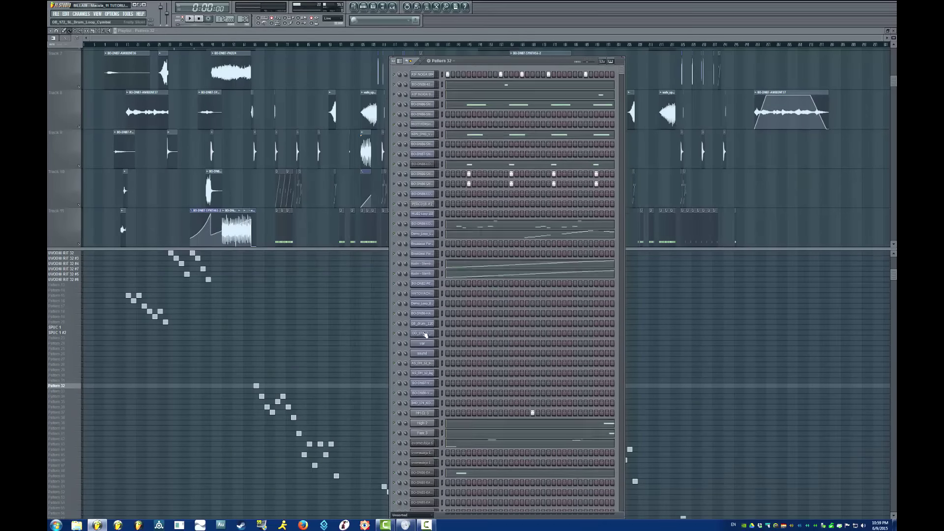
- Show the mixer briefly, bring the step sequencer in front of it and close the mixer
{"action": "scroll", "coordinate": [474, 368], "scroll_direction": "down", "scroll_amount": 6}
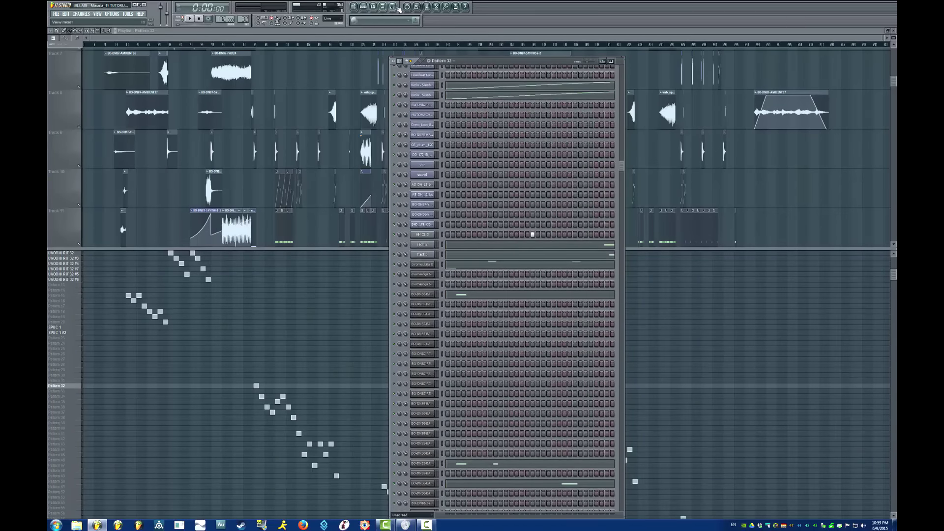
{"action": "key", "text": "F9"}
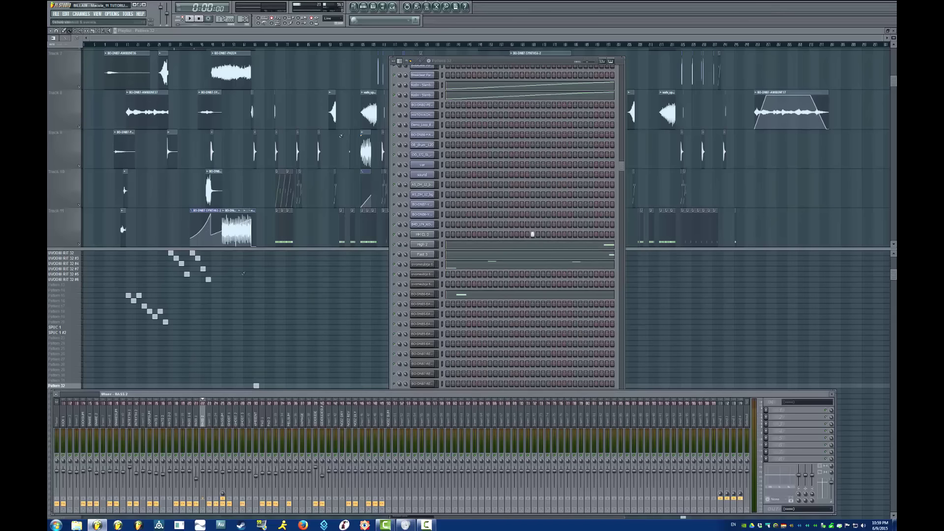
{"action": "left_click", "coordinate": [471, 62]}
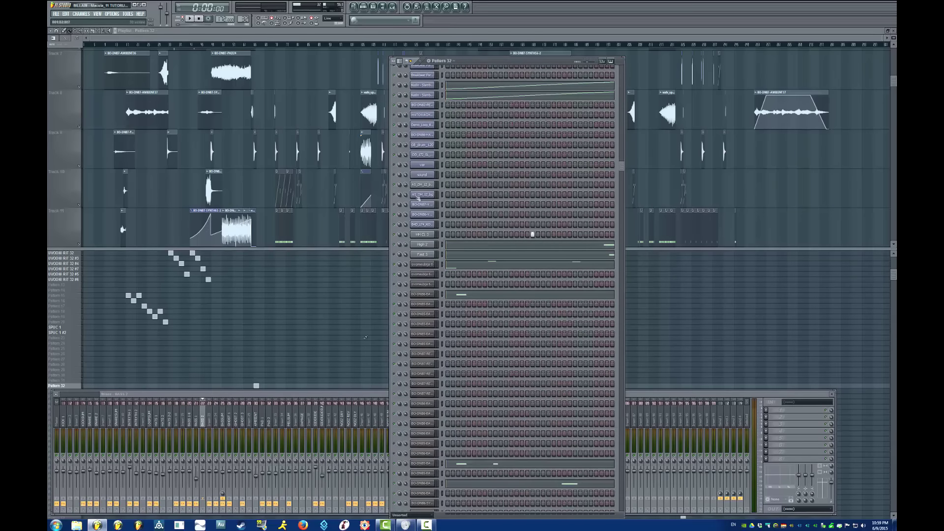
{"action": "left_click", "coordinate": [832, 395]}
- Check the settings of the first channel and of the Breakbeat Paradise slicer channel, then close them
{"action": "scroll", "coordinate": [472, 315], "scroll_direction": "up", "scroll_amount": 6}
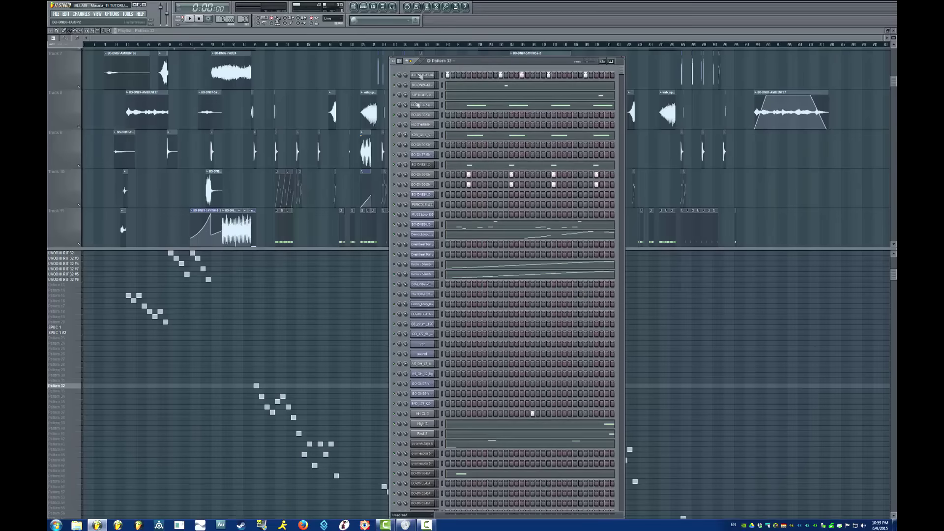
{"action": "left_click", "coordinate": [425, 78]}
{"action": "left_click", "coordinate": [423, 80]}
{"action": "left_click", "coordinate": [424, 265]}
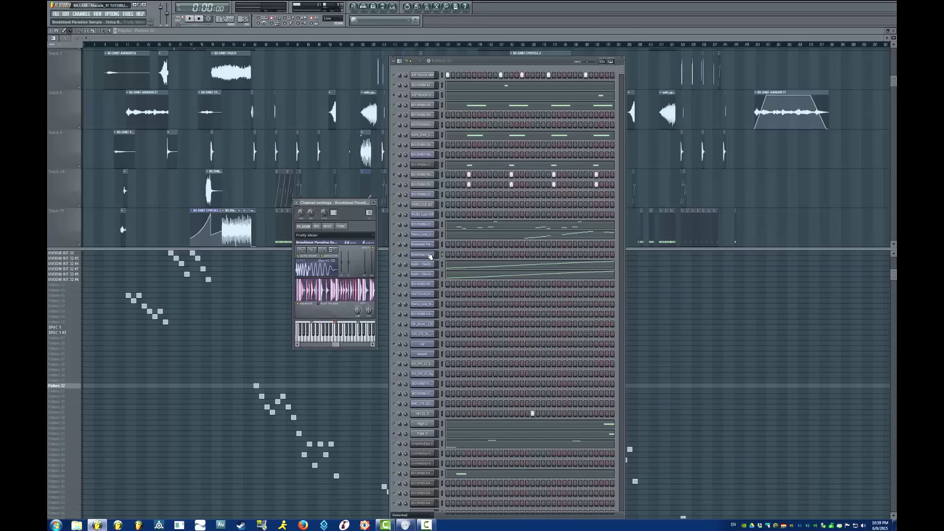
{"action": "left_click", "coordinate": [426, 256]}
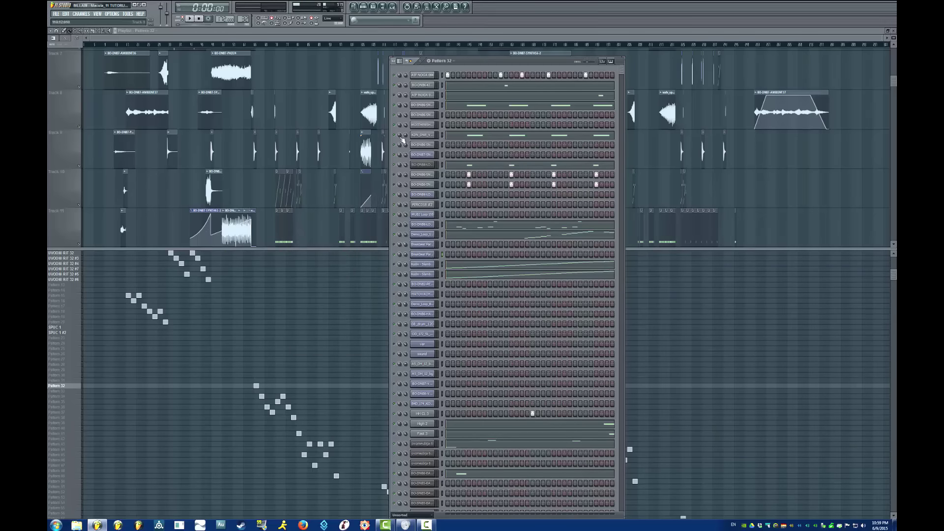
- Show the mixer with Insert 7 selected, play Pattern 32 with the step sequencer in front, and stop playback
{"action": "left_click", "coordinate": [393, 7]}
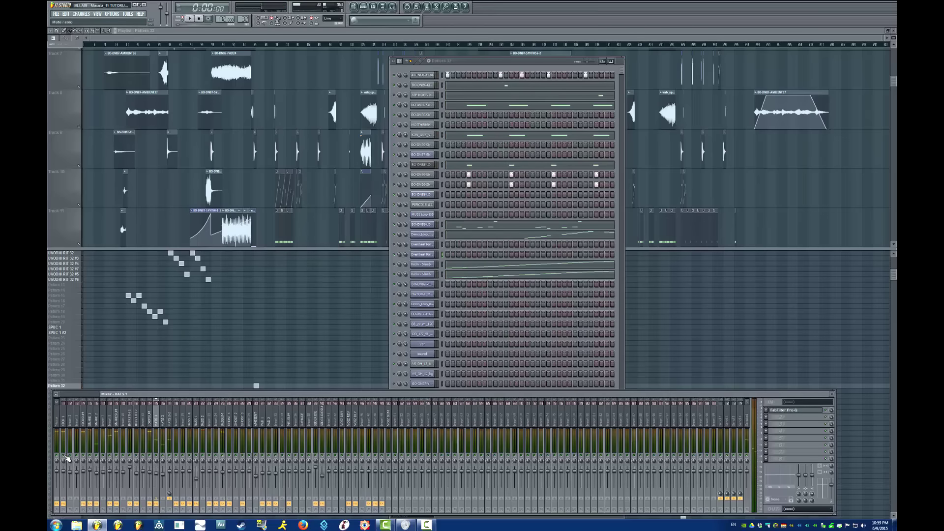
{"action": "left_click", "coordinate": [100, 461]}
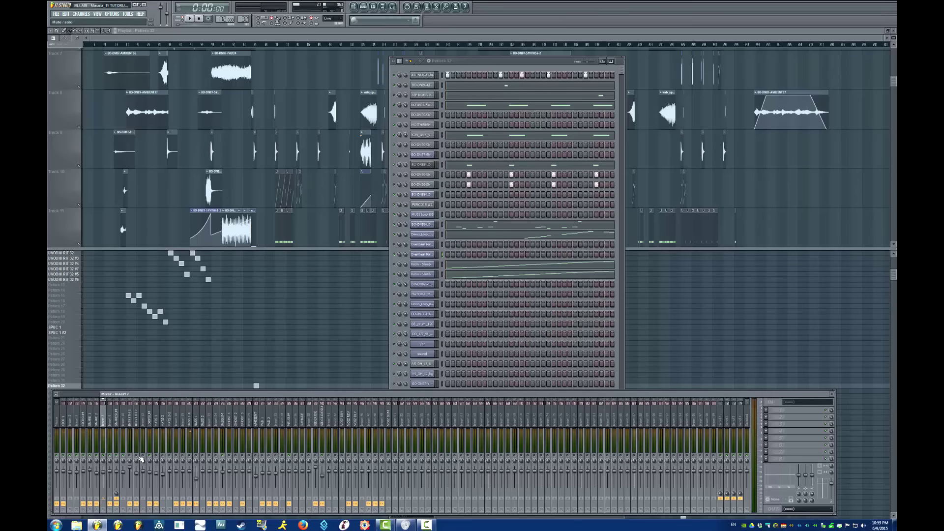
{"action": "key", "text": "space"}
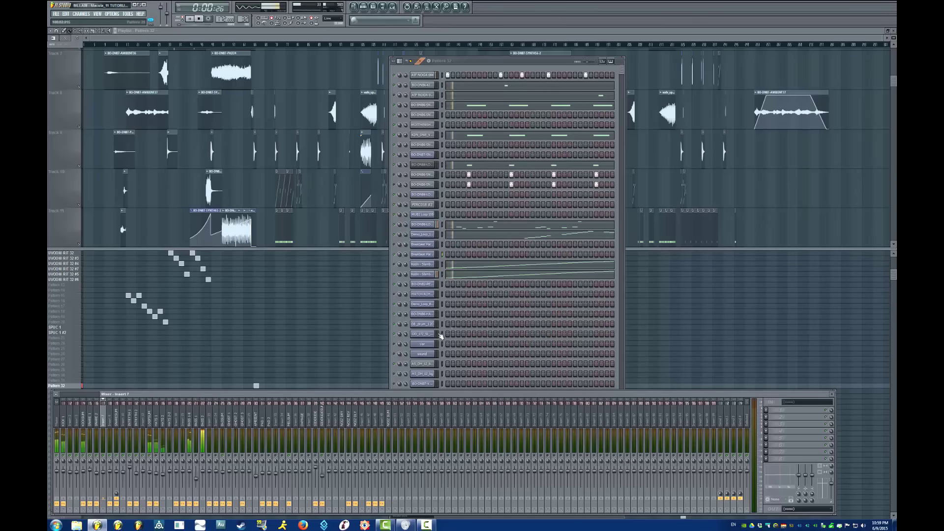
{"action": "left_click", "coordinate": [489, 61]}
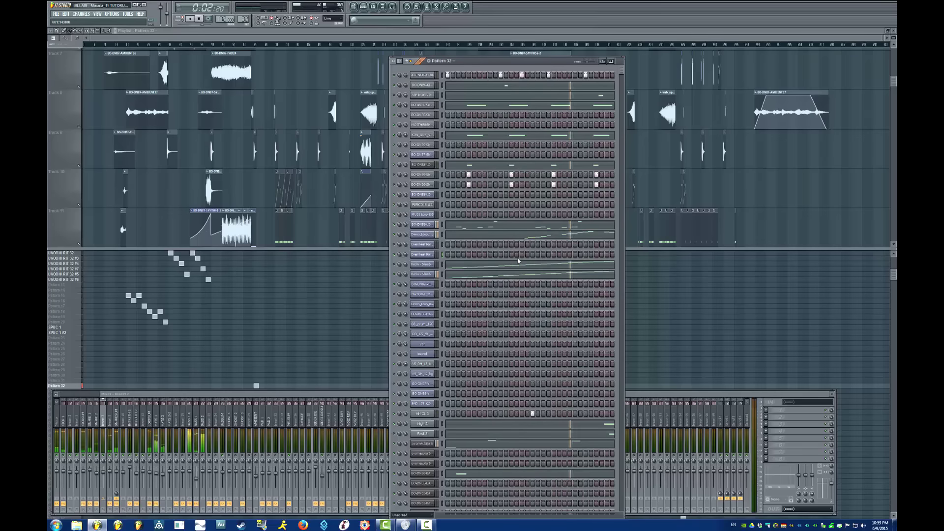
{"action": "key", "text": "space"}
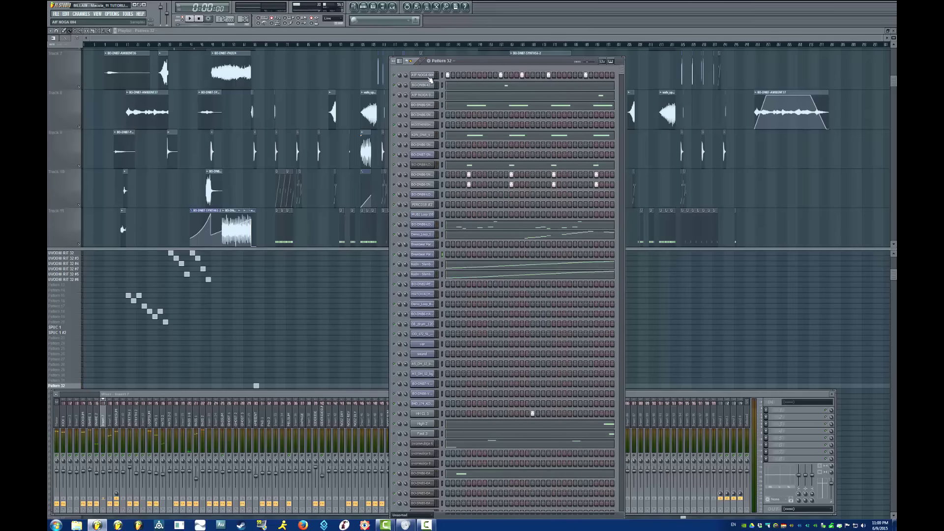
- Show the first kick channel's settings with its KICK 1 mixer track, close the settings while playing Pattern 32, and stop playback
{"action": "left_click", "coordinate": [431, 78]}
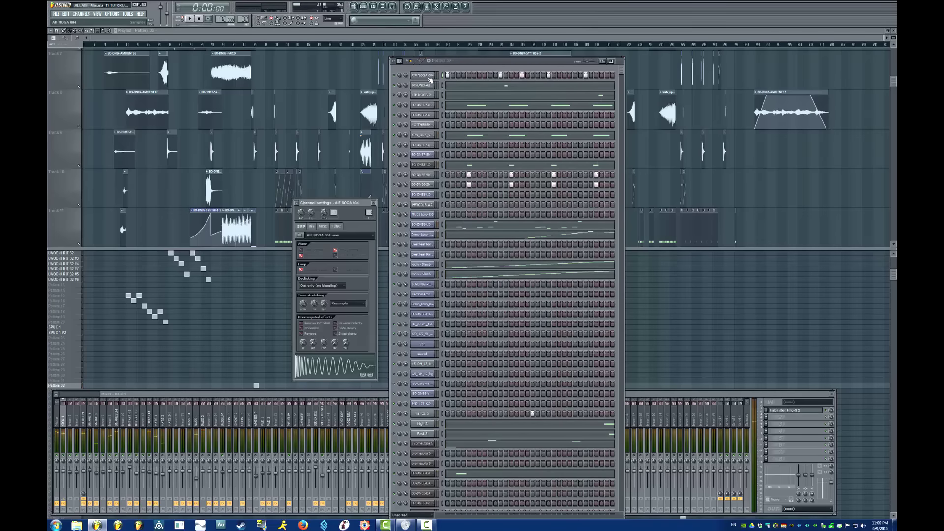
{"action": "left_click", "coordinate": [158, 461]}
{"action": "key", "text": "space"}
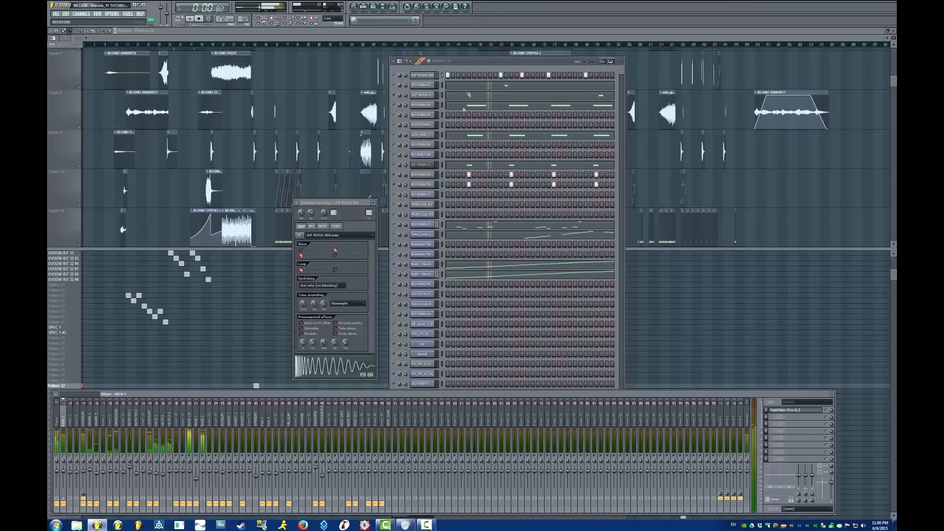
{"action": "left_click", "coordinate": [374, 203]}
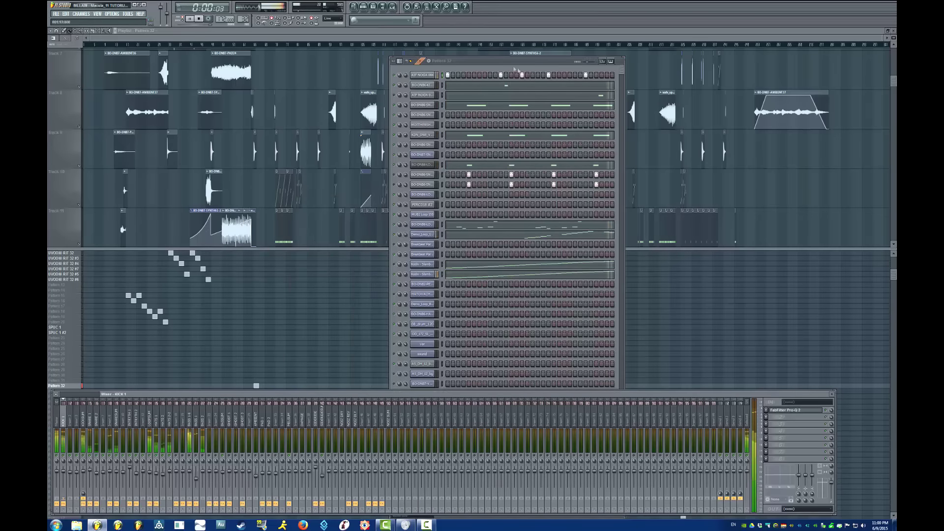
{"action": "left_click", "coordinate": [501, 61]}
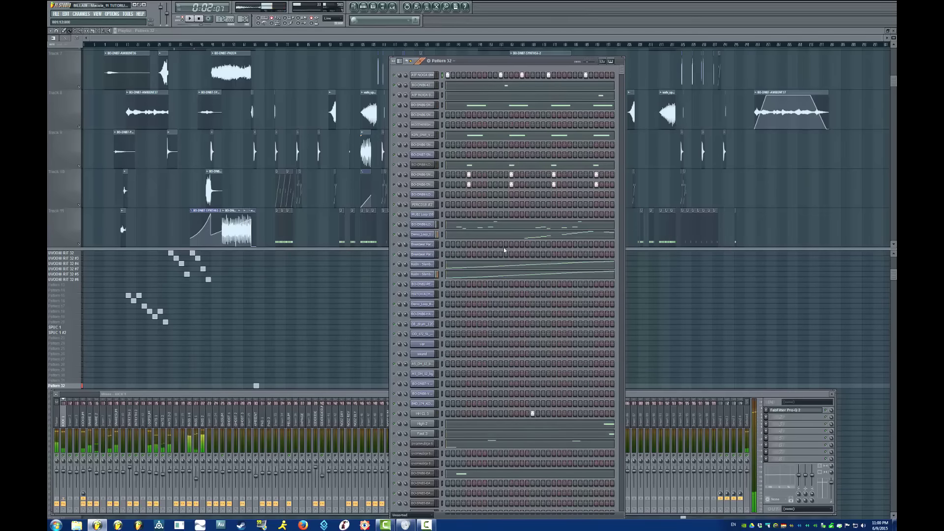
{"action": "key", "text": "space"}
- Open the settings of two kick and two snare channels in turn, viewing the second kick's note in the piano roll
{"action": "left_click", "coordinate": [431, 75]}
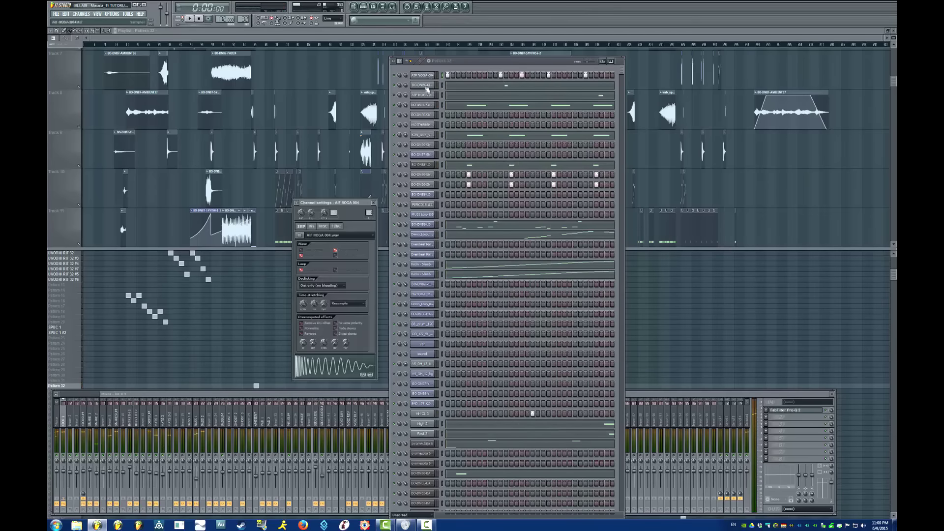
{"action": "left_click", "coordinate": [427, 86]}
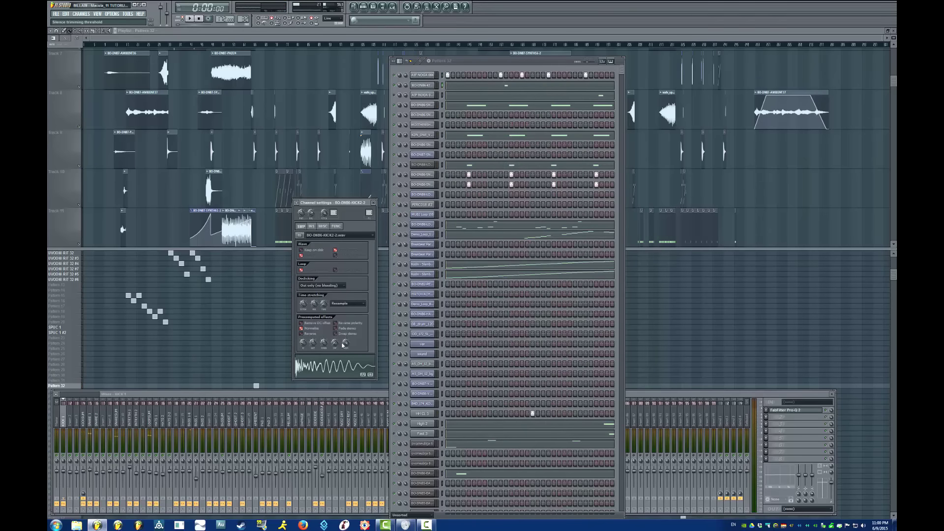
{"action": "left_click", "coordinate": [507, 86]}
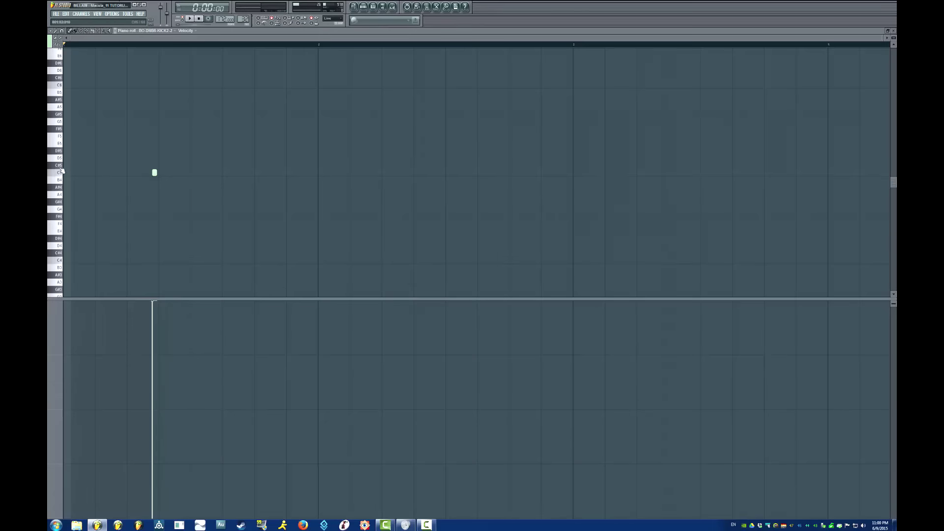
{"action": "left_click", "coordinate": [895, 32]}
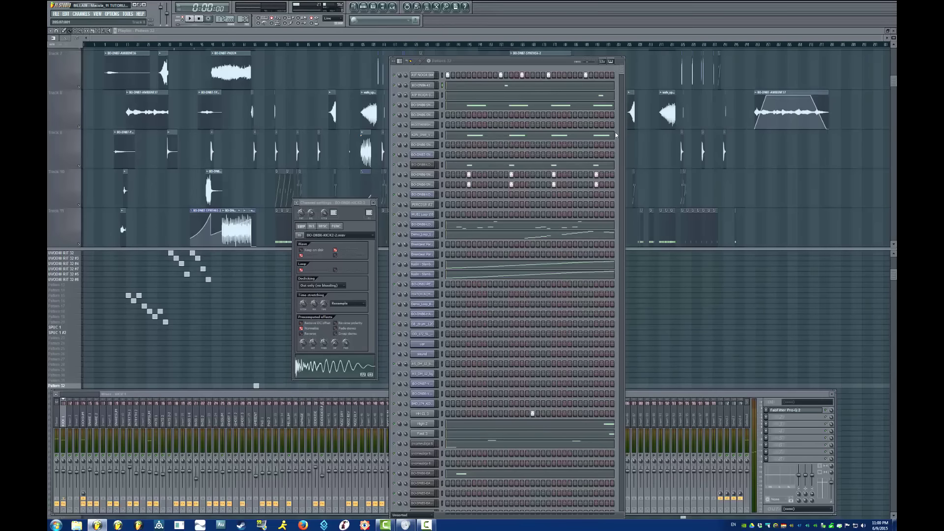
{"action": "left_click", "coordinate": [426, 105]}
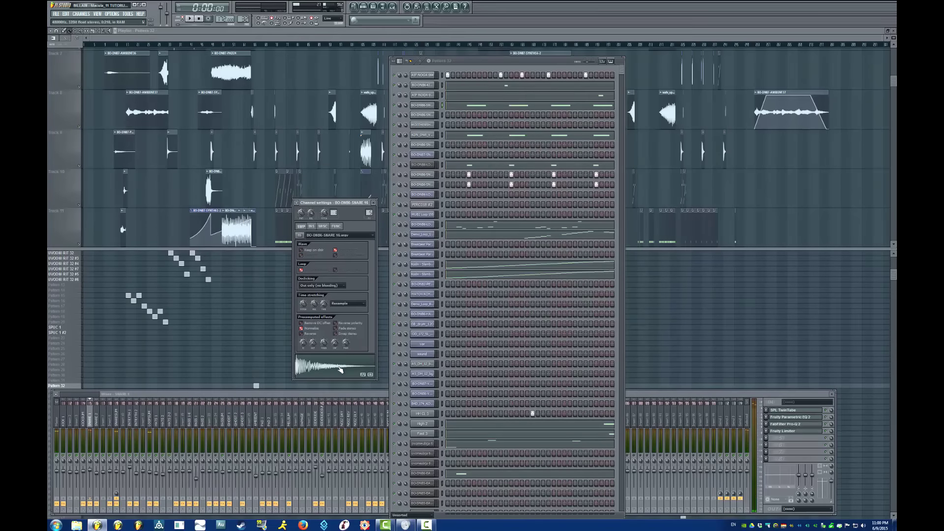
{"action": "left_click", "coordinate": [422, 135]}
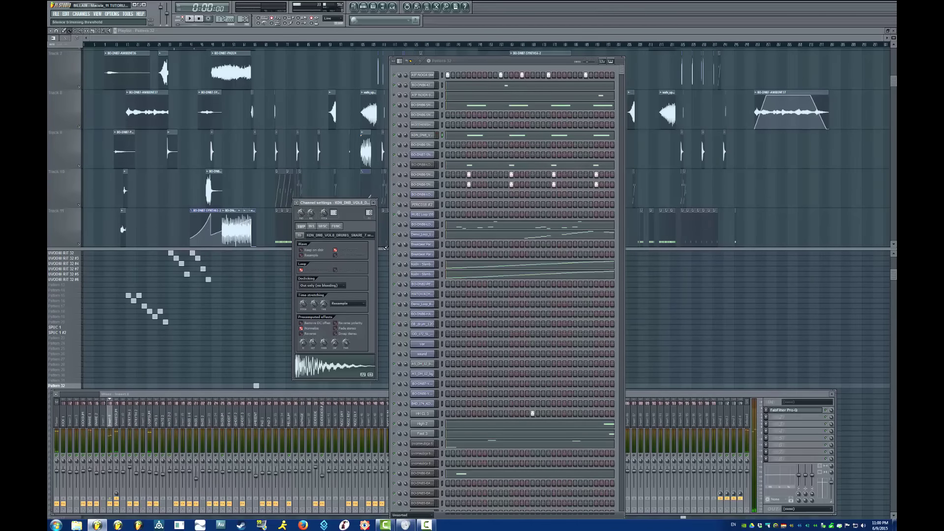
- View the sliced loop channel's notes in the piano roll, audition Slice #2 and close the piano roll
{"action": "left_click", "coordinate": [455, 166]}
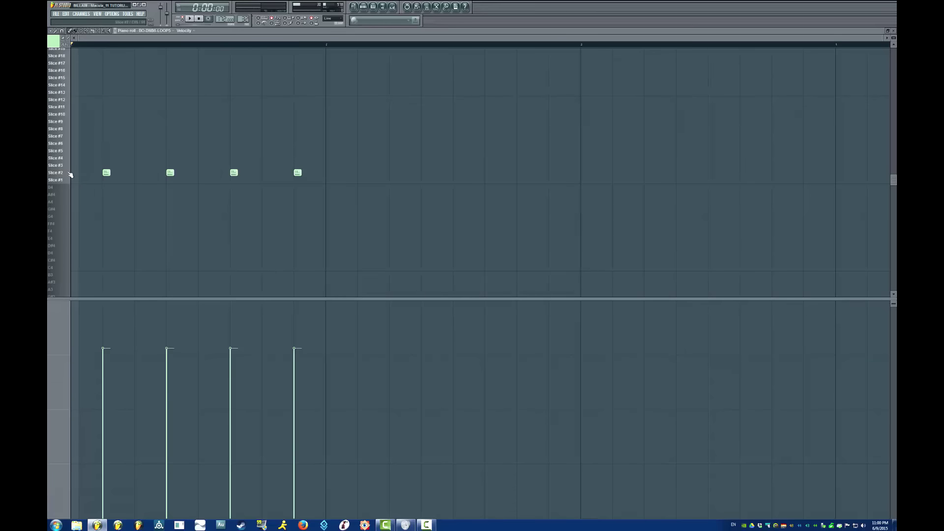
{"action": "left_click", "coordinate": [69, 173]}
{"action": "left_click", "coordinate": [365, 7]}
{"action": "left_click", "coordinate": [64, 175]}
{"action": "left_click", "coordinate": [894, 31]}
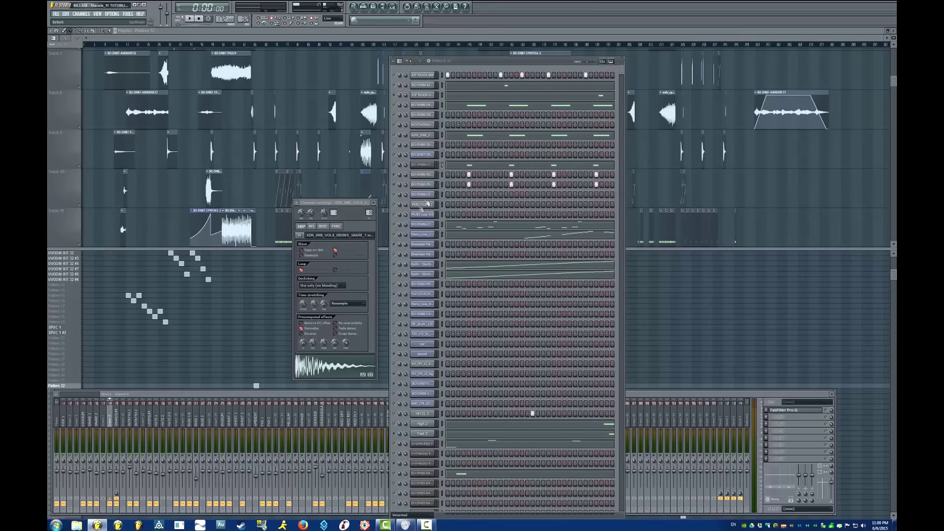
- Open the sliced BO-DNBB-LOOPS channel's settings, audition its first slice and close the settings
{"action": "left_click", "coordinate": [422, 165]}
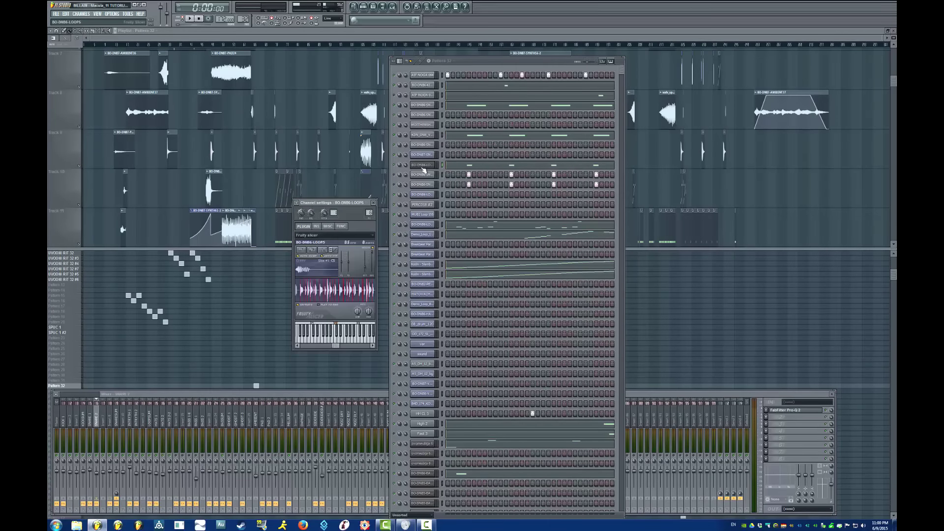
{"action": "left_click", "coordinate": [303, 297]}
{"action": "left_click", "coordinate": [303, 297]}
{"action": "left_click", "coordinate": [373, 202]}
{"action": "left_click", "coordinate": [422, 165]}
- View the slicer settings of the remaining loop channels containing notes, auditioning two slices of the first one
{"action": "left_click", "coordinate": [426, 225]}
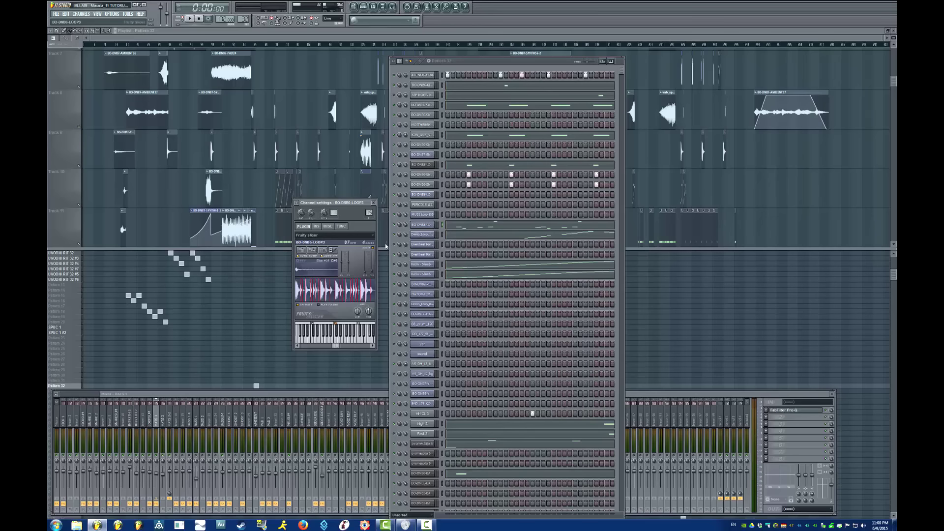
{"action": "left_click", "coordinate": [321, 297]}
{"action": "left_click", "coordinate": [306, 298]}
{"action": "left_click", "coordinate": [432, 236]}
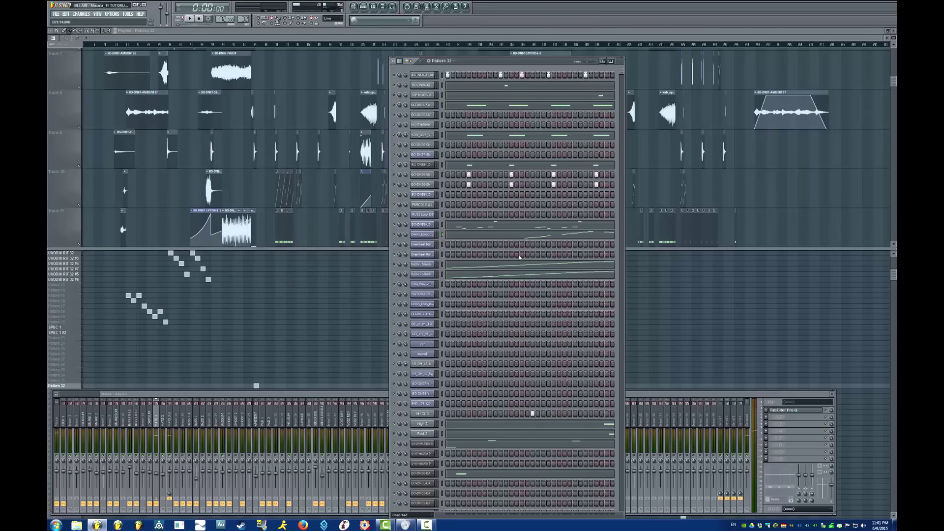
{"action": "left_click", "coordinate": [426, 275]}
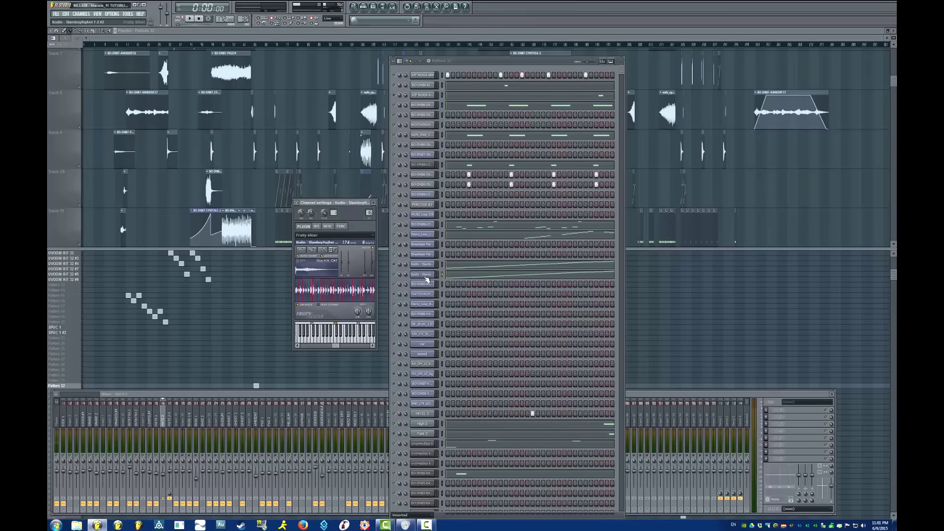
{"action": "left_click", "coordinate": [426, 279]}
- View the sampler settings of the closed hi-hat and High 2 channels, and close the settings
{"action": "scroll", "coordinate": [435, 325], "scroll_direction": "down", "scroll_amount": 4}
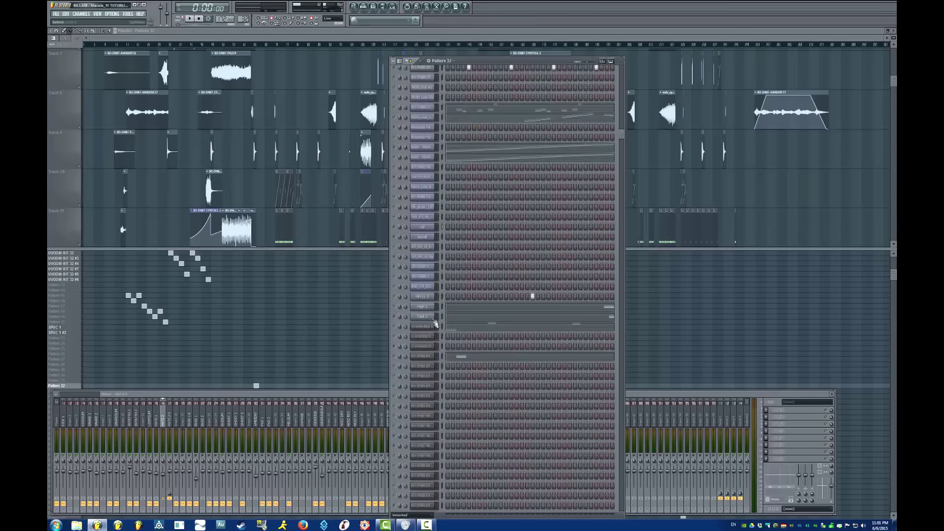
{"action": "left_click", "coordinate": [432, 296]}
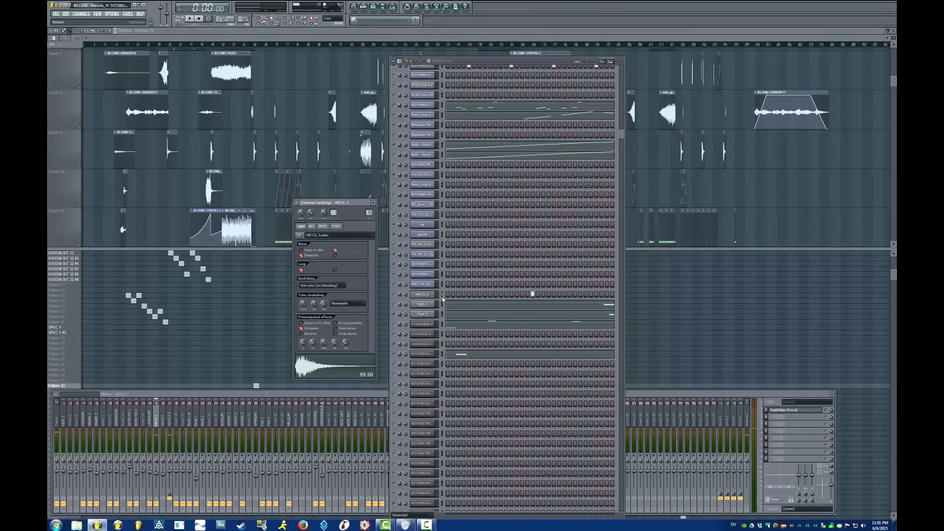
{"action": "left_click", "coordinate": [435, 305]}
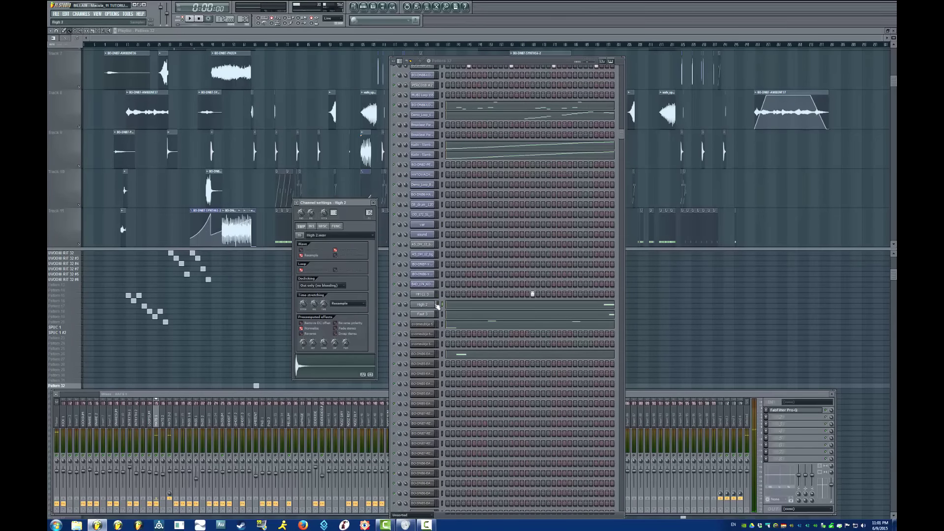
{"action": "scroll", "coordinate": [440, 304], "scroll_direction": "down", "scroll_amount": 6}
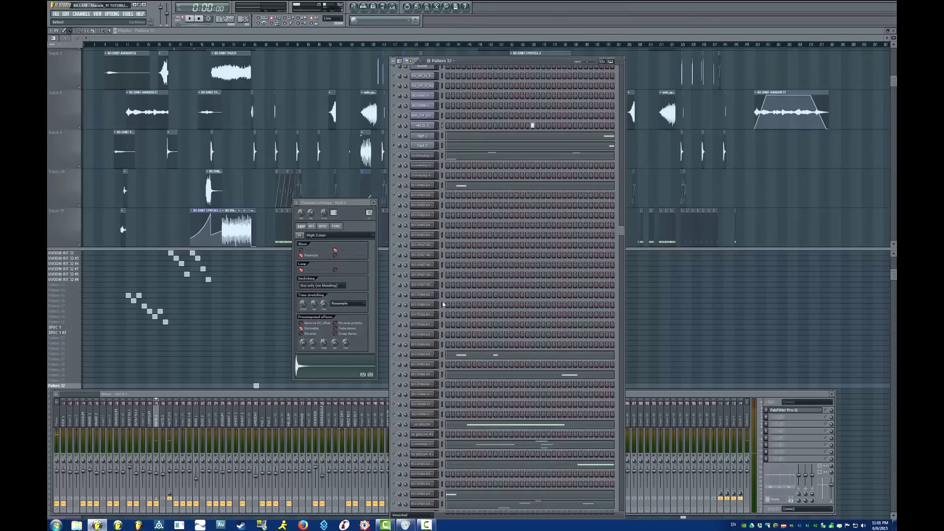
{"action": "left_click", "coordinate": [374, 205]}
{"action": "scroll", "coordinate": [445, 354], "scroll_direction": "up", "scroll_amount": 10}
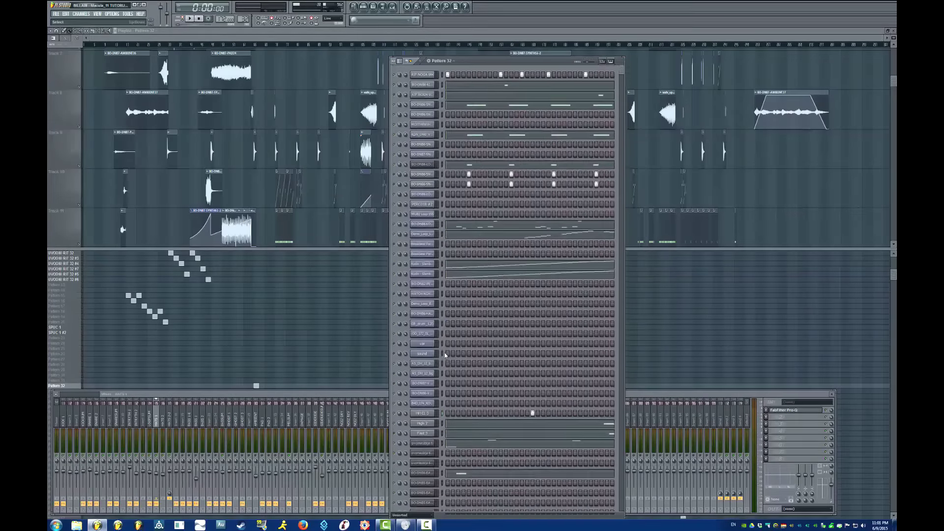
- Play Pattern 32 while looking through its channels in the step sequencer, and stop playback
{"action": "key", "text": "space"}
{"action": "scroll", "coordinate": [506, 306], "scroll_direction": "down", "scroll_amount": 6}
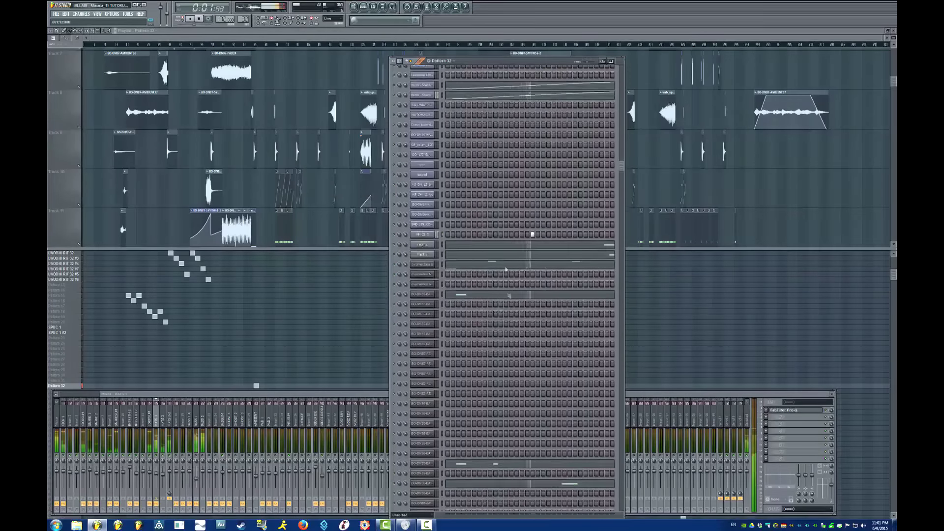
{"action": "scroll", "coordinate": [506, 269], "scroll_direction": "up", "scroll_amount": 6}
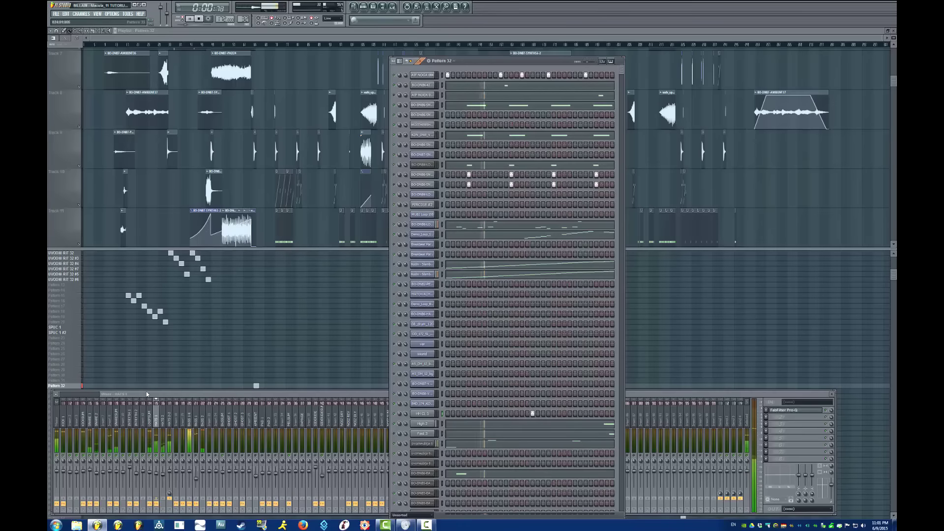
{"action": "key", "text": "space"}
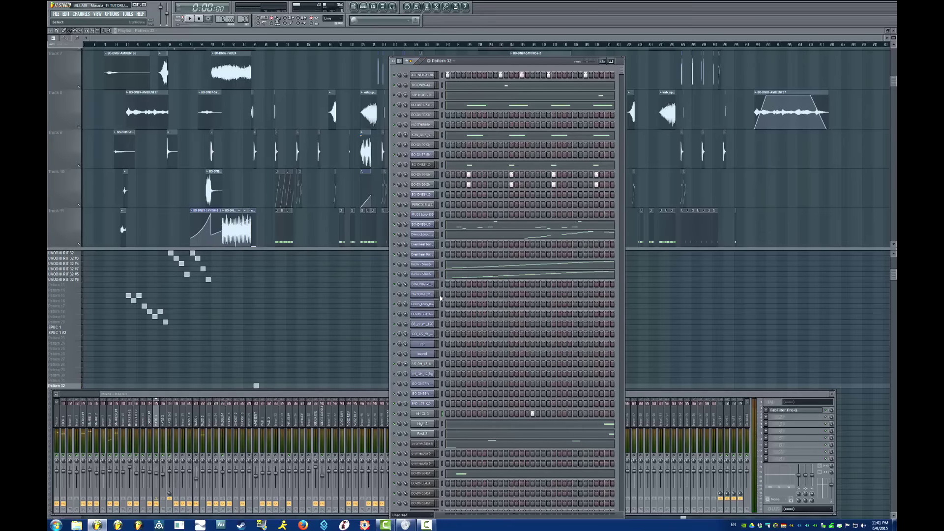
- Hide the windows covering the playlist and look through the arrangement's pattern clips from Pattern 24's selection
{"action": "key", "text": "F12"}
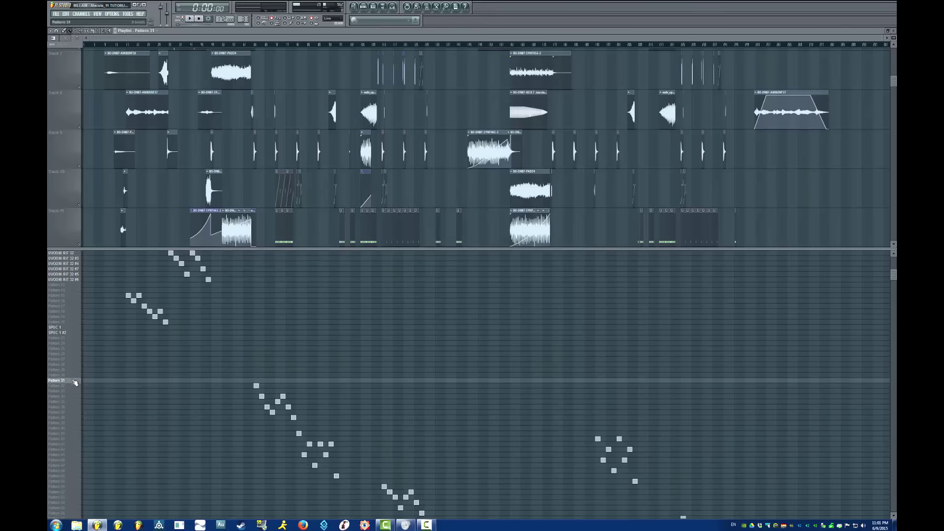
{"action": "left_click", "coordinate": [69, 343]}
{"action": "scroll", "coordinate": [185, 400], "scroll_direction": "down", "scroll_amount": 3}
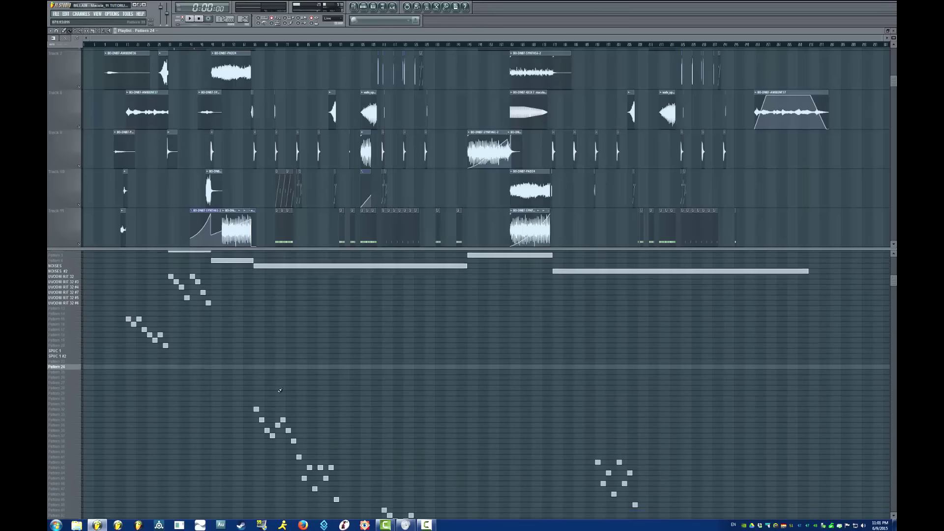
{"action": "scroll", "coordinate": [185, 401], "scroll_direction": "up", "scroll_amount": 5}
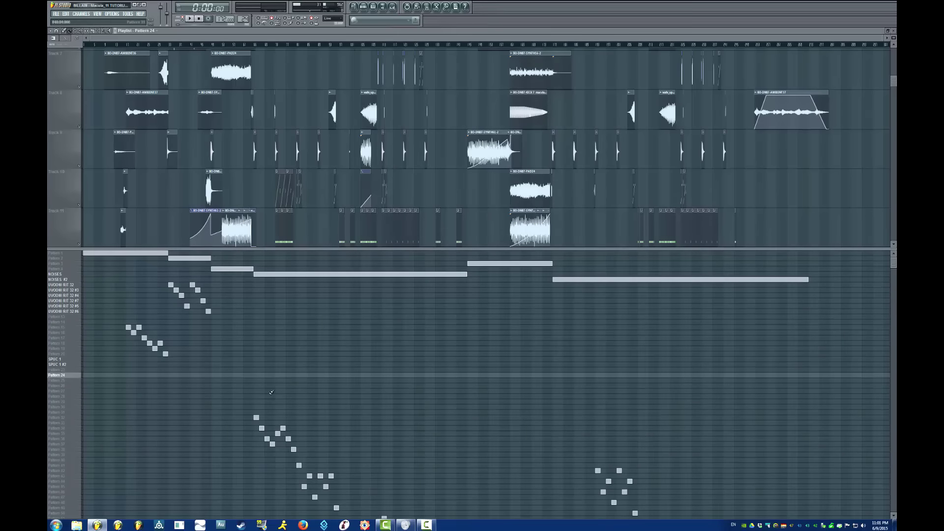
{"action": "scroll", "coordinate": [379, 409], "scroll_direction": "down", "scroll_amount": 20}
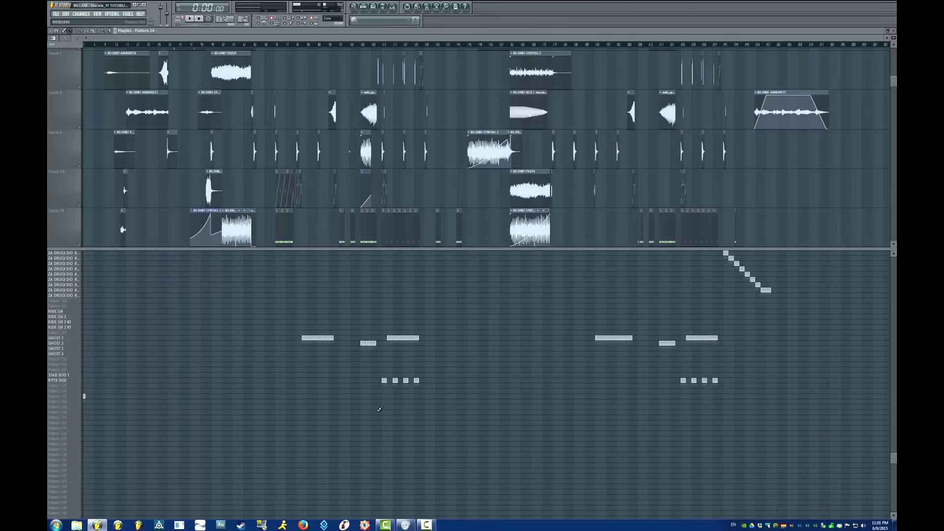
{"action": "scroll", "coordinate": [380, 409], "scroll_direction": "up", "scroll_amount": 20}
- Show Pattern 33's options without choosing any, reselect Pattern 32 and bring its step sequencer back
{"action": "left_click", "coordinate": [77, 424]}
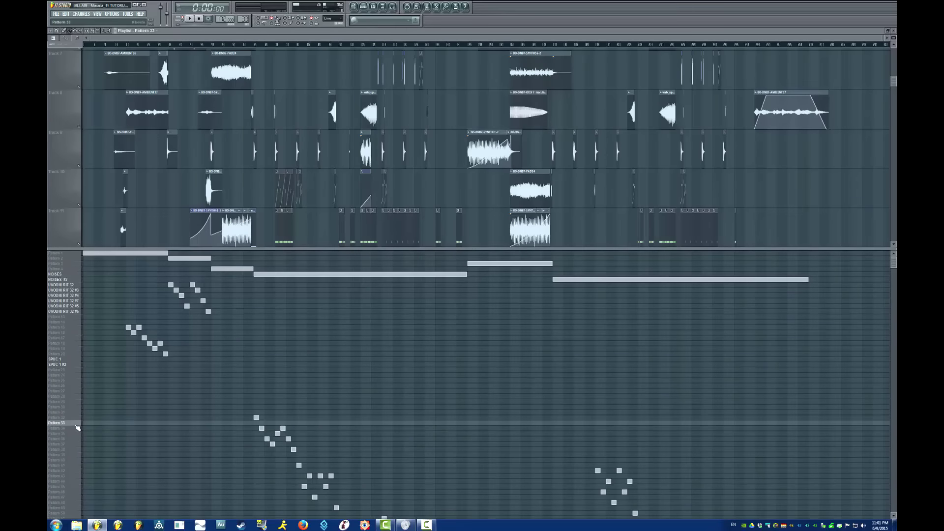
{"action": "right_click", "coordinate": [78, 423]}
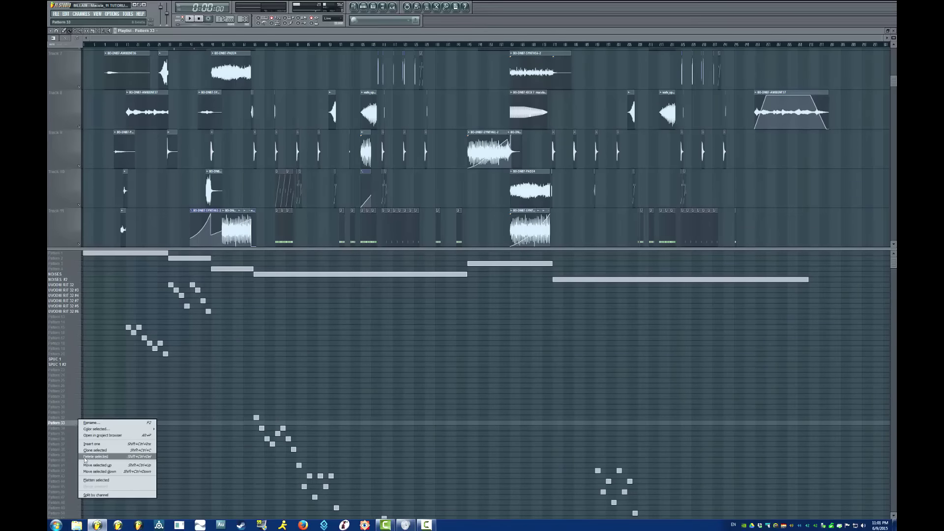
{"action": "left_click", "coordinate": [58, 417]}
{"action": "scroll", "coordinate": [98, 382], "scroll_direction": "down", "scroll_amount": 3}
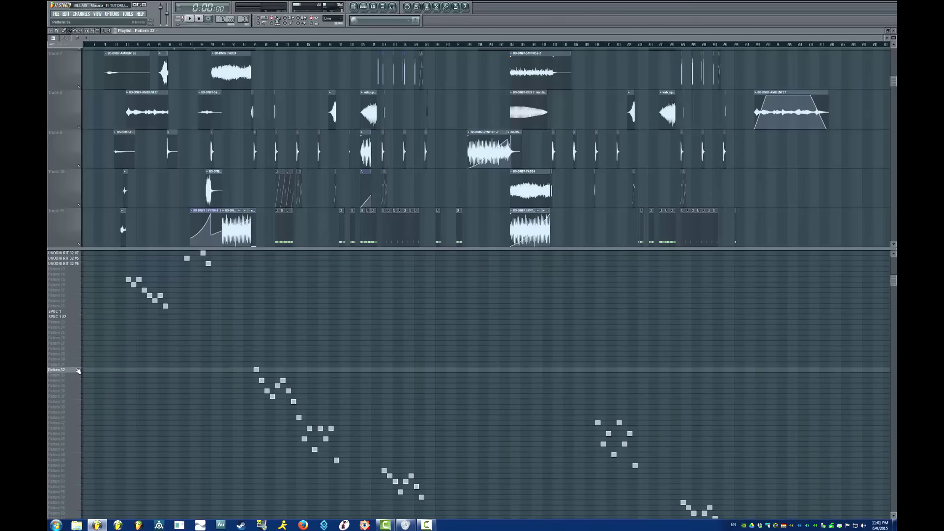
{"action": "key", "text": "F6"}
- View the ovomeubija 6 channel's sampler settings and its level, polyphony and root note settings, and close them
{"action": "scroll", "coordinate": [521, 318], "scroll_direction": "down", "scroll_amount": 9}
{"action": "scroll", "coordinate": [521, 319], "scroll_direction": "up", "scroll_amount": 3}
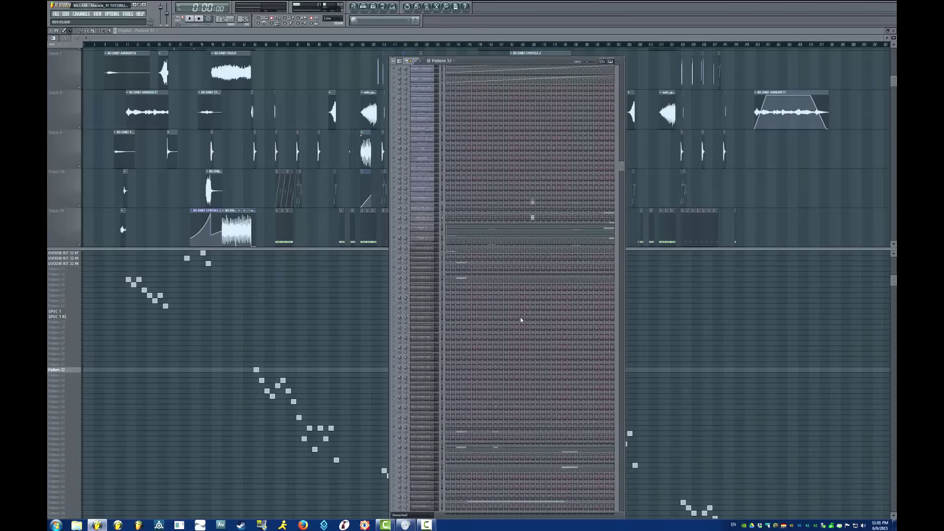
{"action": "left_click", "coordinate": [430, 266]}
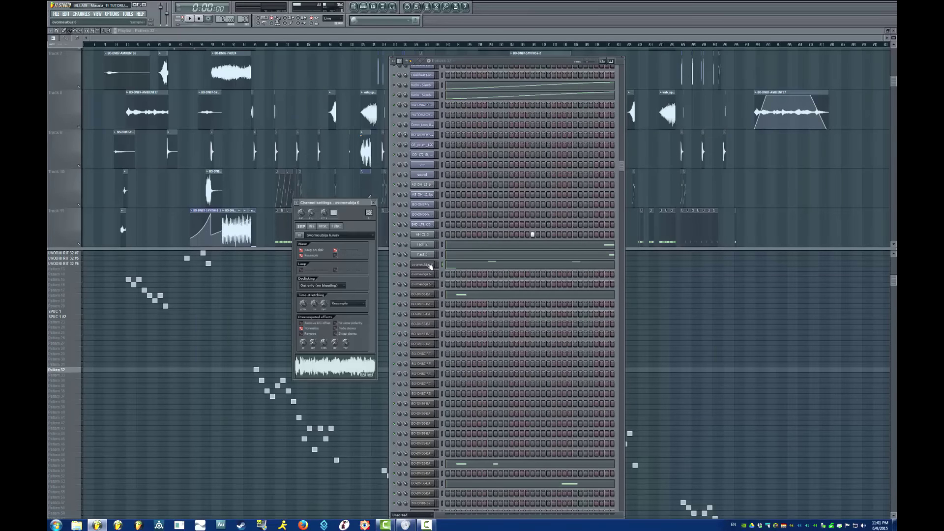
{"action": "left_click_drag", "start_coordinate": [347, 204], "coordinate": [350, 186]}
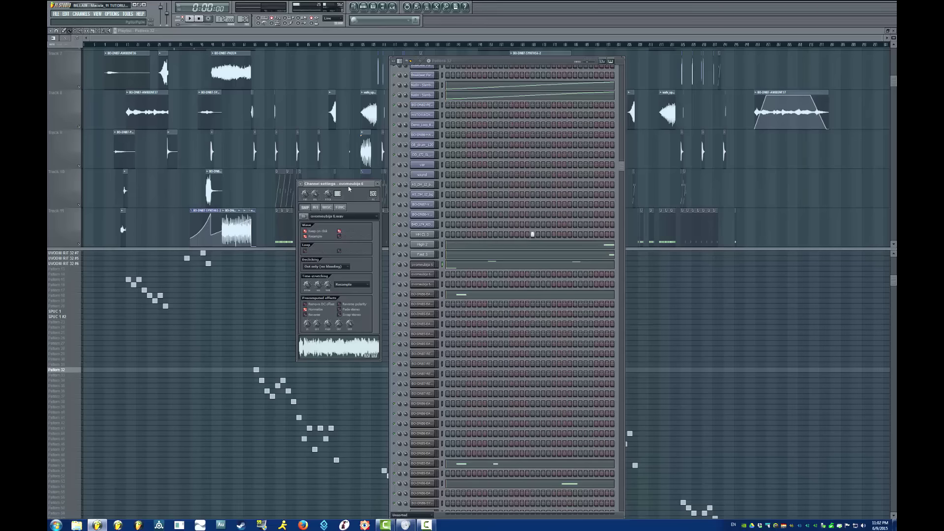
{"action": "left_click", "coordinate": [327, 208]}
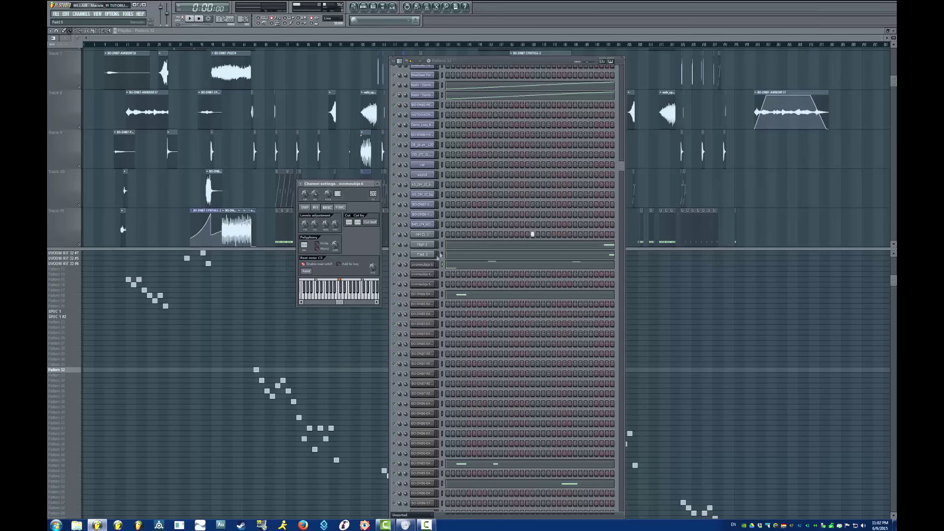
{"action": "left_click", "coordinate": [378, 184]}
- Look through Pattern 32's full channel list to examine which channels contain notes
{"action": "scroll", "coordinate": [456, 270], "scroll_direction": "down", "scroll_amount": 6}
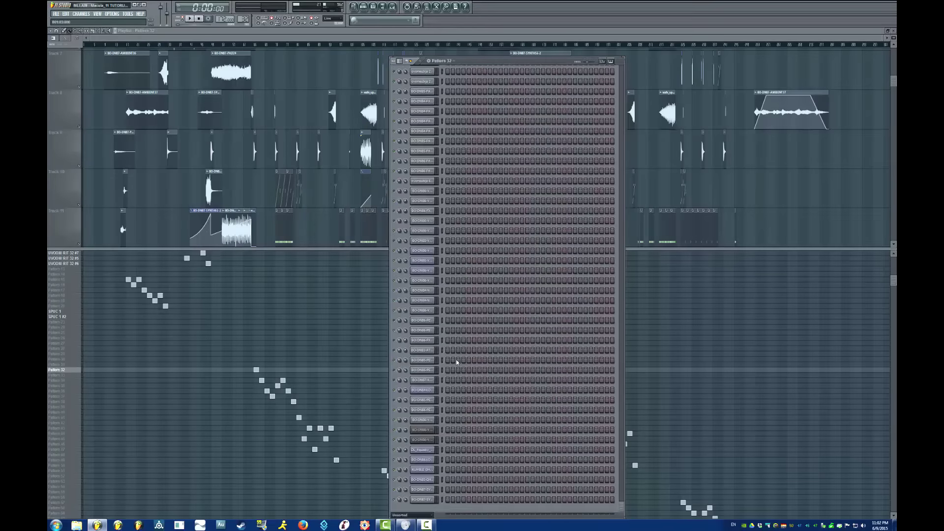
{"action": "scroll", "coordinate": [455, 344], "scroll_direction": "up", "scroll_amount": 10}
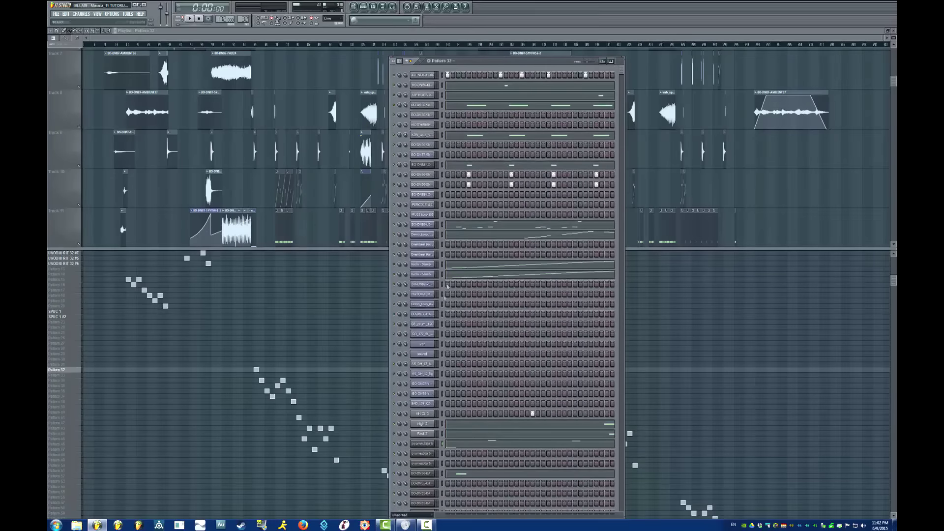
{"action": "scroll", "coordinate": [445, 304], "scroll_direction": "down", "scroll_amount": 10}
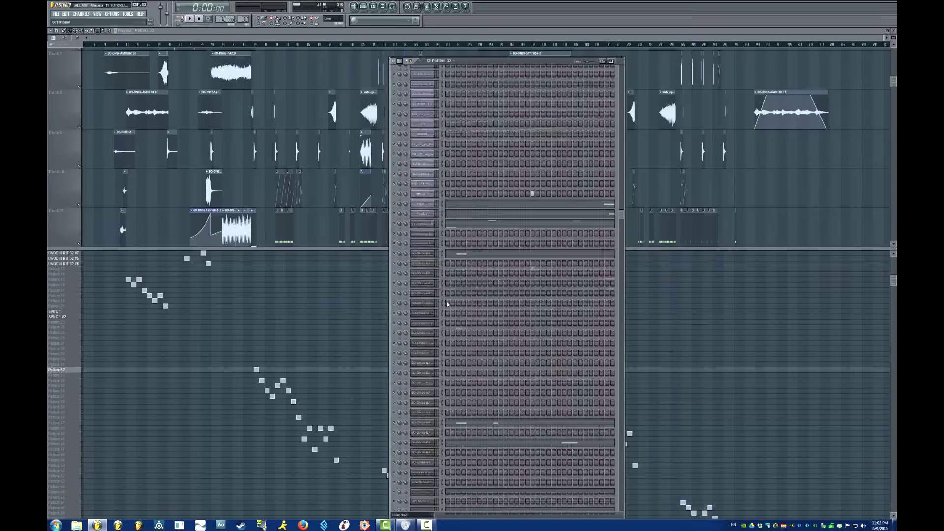
{"action": "scroll", "coordinate": [449, 304], "scroll_direction": "up", "scroll_amount": 9}
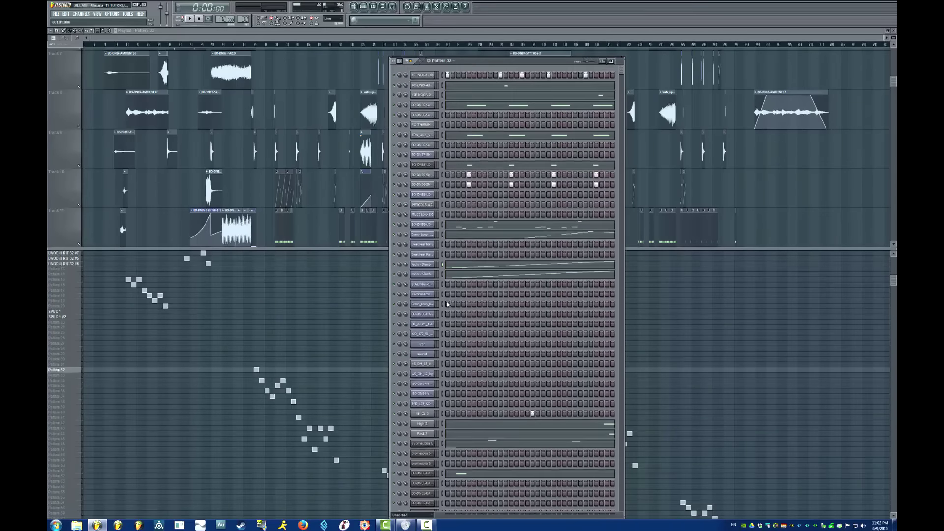
{"action": "scroll", "coordinate": [445, 289], "scroll_direction": "down", "scroll_amount": 5}
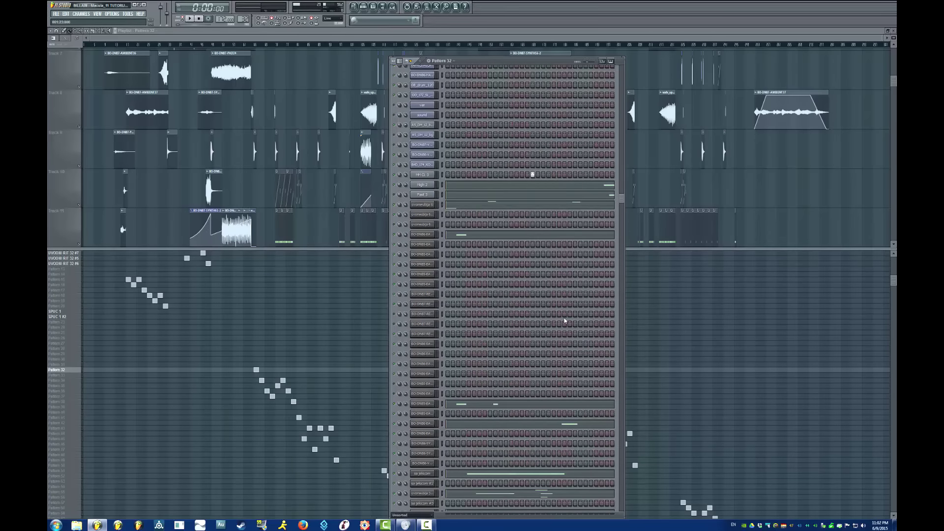
{"action": "scroll", "coordinate": [565, 320], "scroll_direction": "down", "scroll_amount": 6}
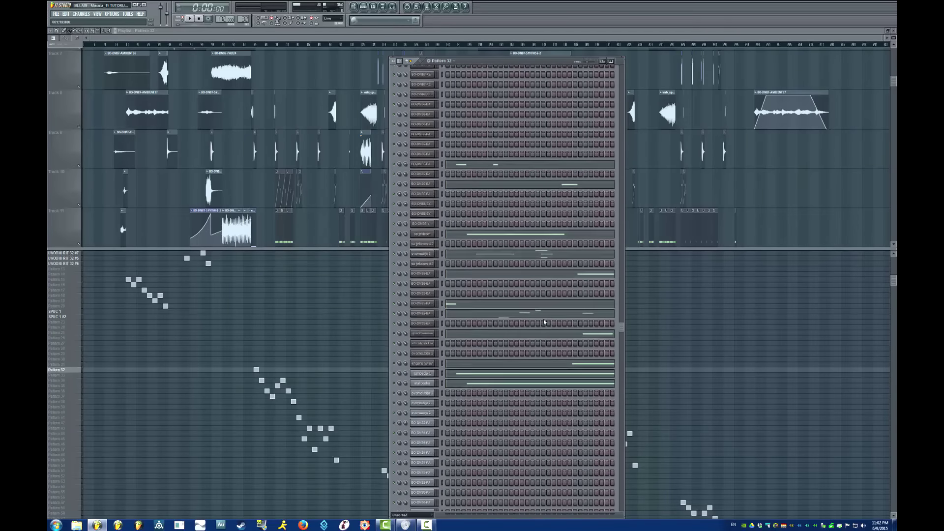
{"action": "scroll", "coordinate": [544, 320], "scroll_direction": "up", "scroll_amount": 5}
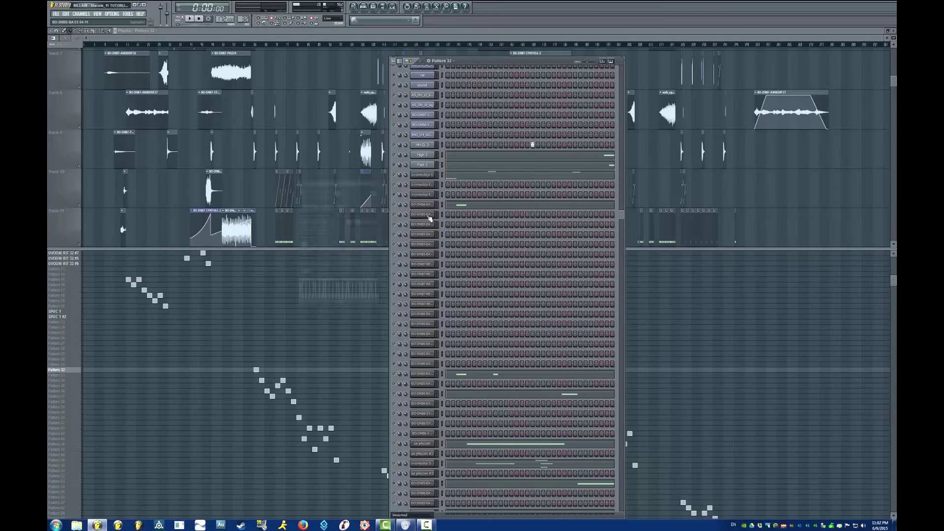
- Show the sampler settings of the first reversed bass channels and the BASS88_2 channel, and close the settings
{"action": "left_click", "coordinate": [429, 216]}
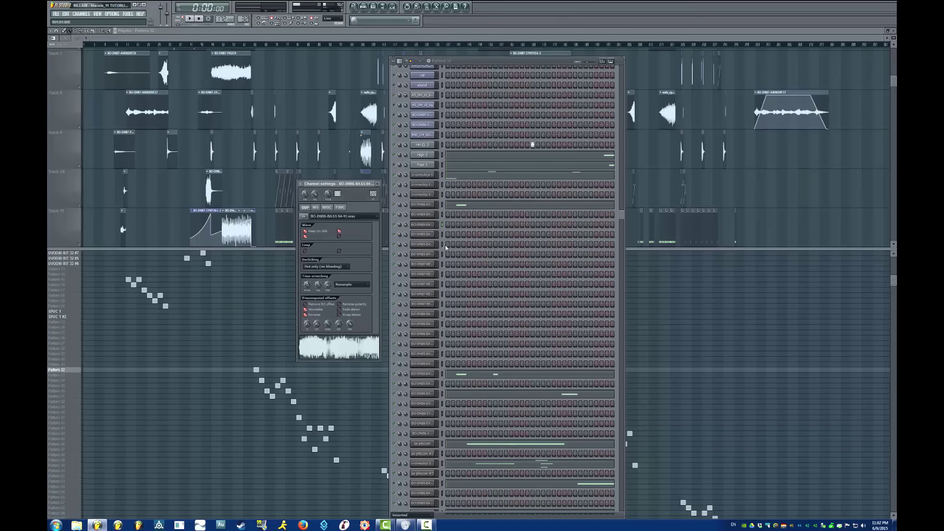
{"action": "left_click", "coordinate": [428, 224]}
{"action": "left_click", "coordinate": [429, 225]}
{"action": "left_click", "coordinate": [429, 225]}
{"action": "left_click", "coordinate": [427, 206]}
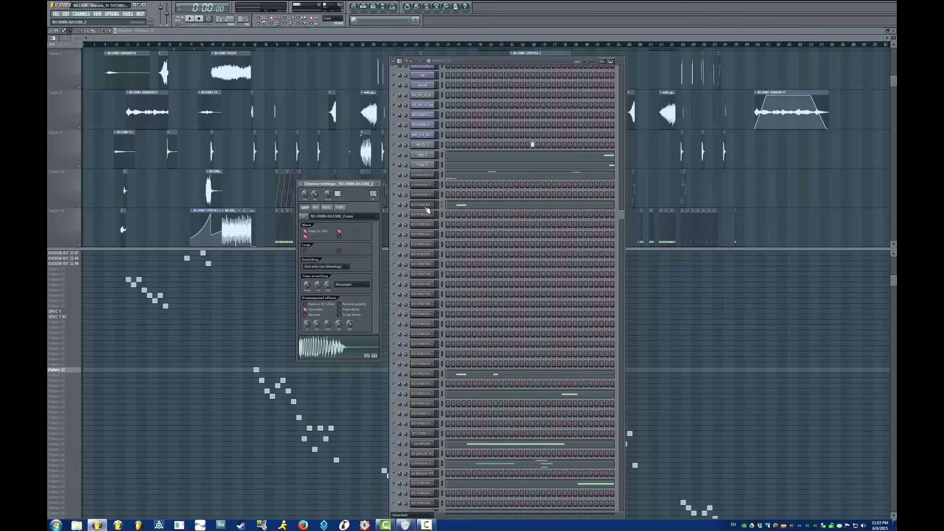
{"action": "left_click", "coordinate": [427, 209]}
{"action": "left_click", "coordinate": [427, 208]}
{"action": "left_click", "coordinate": [427, 209]}
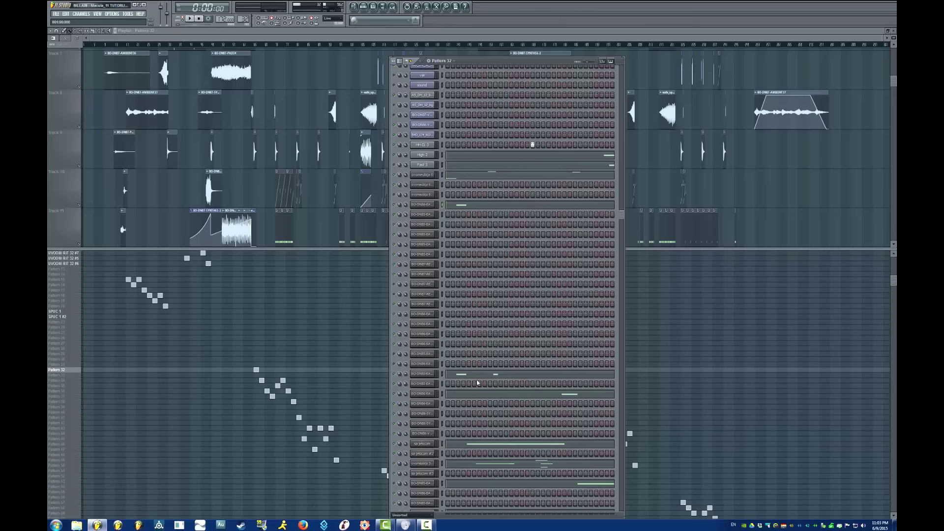
- Open the settings of the next bass channels in turn, ending with the time-stretched reese bass sample
{"action": "left_click", "coordinate": [424, 244]}
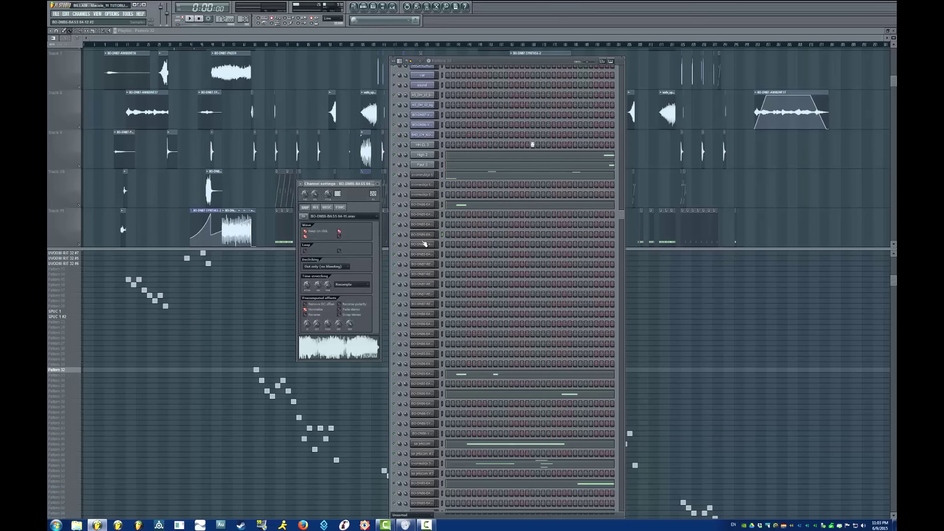
{"action": "left_click", "coordinate": [426, 253]}
{"action": "left_click", "coordinate": [427, 264]}
{"action": "left_click", "coordinate": [426, 265]}
{"action": "left_click", "coordinate": [426, 264]}
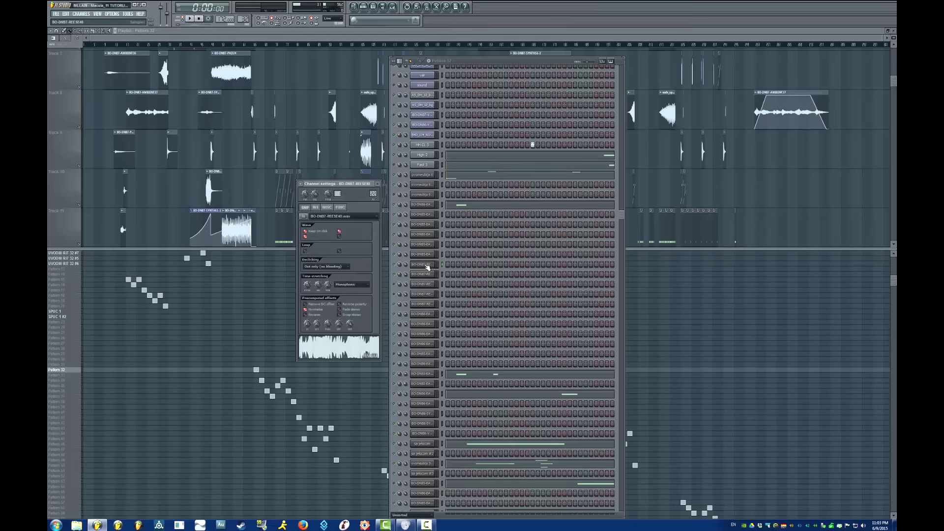
- Show the sampler settings of the successive reese channels, ending with the third REESE7 sample
{"action": "left_click", "coordinate": [426, 265]}
{"action": "left_click", "coordinate": [427, 276]}
{"action": "left_click", "coordinate": [427, 286]}
{"action": "left_click", "coordinate": [426, 295]}
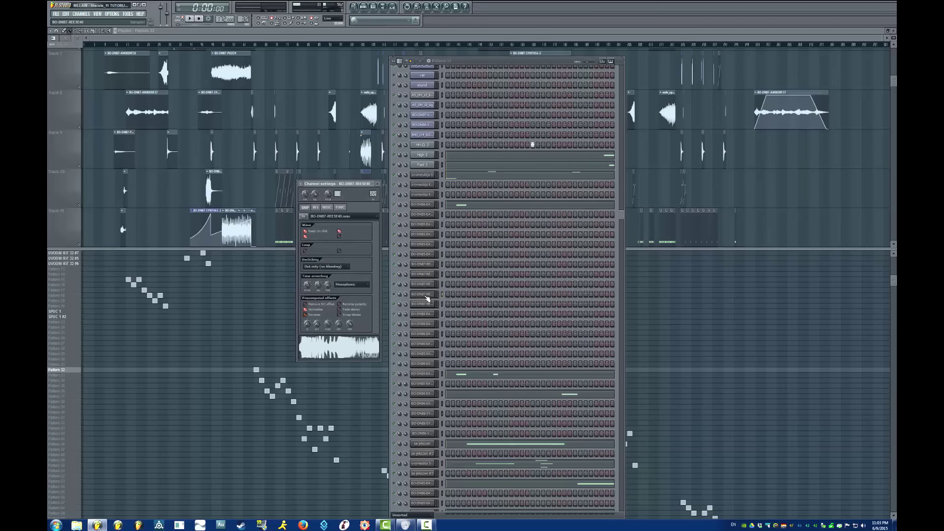
{"action": "left_click", "coordinate": [427, 295]}
{"action": "left_click", "coordinate": [427, 296]}
{"action": "left_click", "coordinate": [428, 305]}
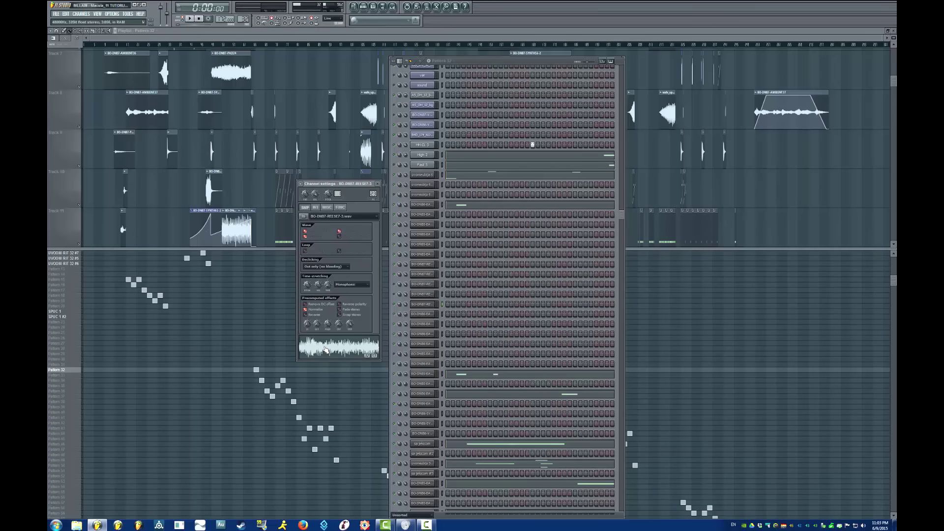
- Show the settings of bass channels spread down Pattern 32's list, from the first BASS 04-11 channel towards the se jetscom channels
{"action": "left_click", "coordinate": [432, 214]}
{"action": "left_click", "coordinate": [427, 254]}
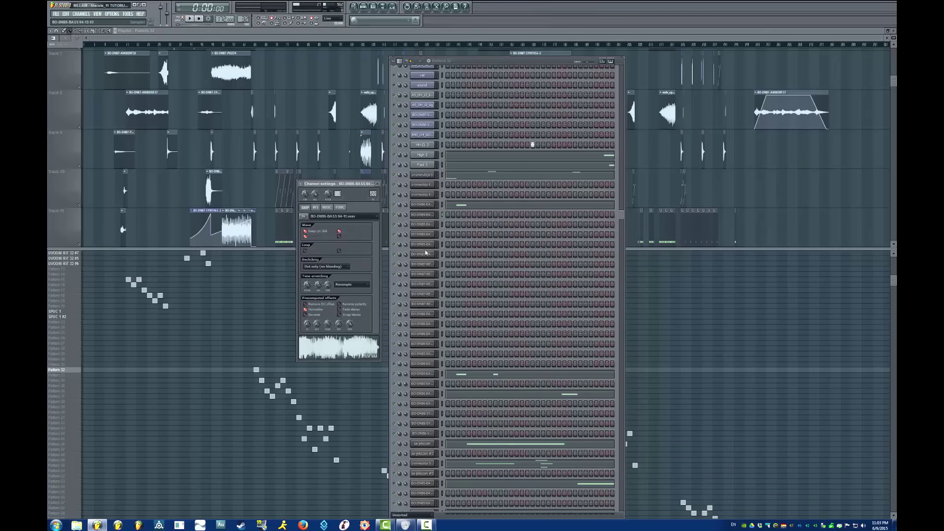
{"action": "left_click", "coordinate": [427, 294]}
{"action": "left_click", "coordinate": [429, 323]}
{"action": "left_click", "coordinate": [429, 345]}
{"action": "left_click", "coordinate": [428, 366]}
{"action": "left_click", "coordinate": [428, 392]}
{"action": "left_click", "coordinate": [428, 415]}
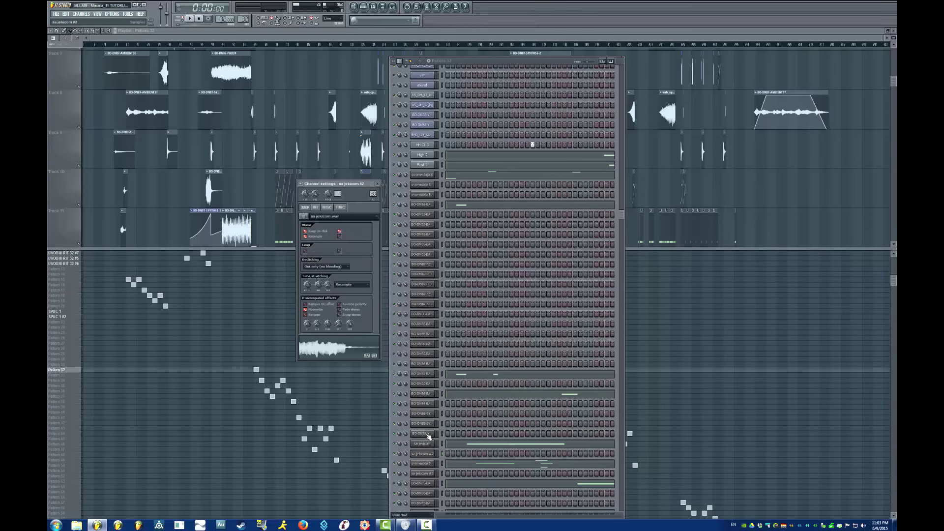
- Go back up the bass channels to the BASS104_5 channel's settings and preview its sample
{"action": "left_click", "coordinate": [429, 434]}
{"action": "left_click", "coordinate": [429, 424]}
{"action": "left_click", "coordinate": [423, 334]}
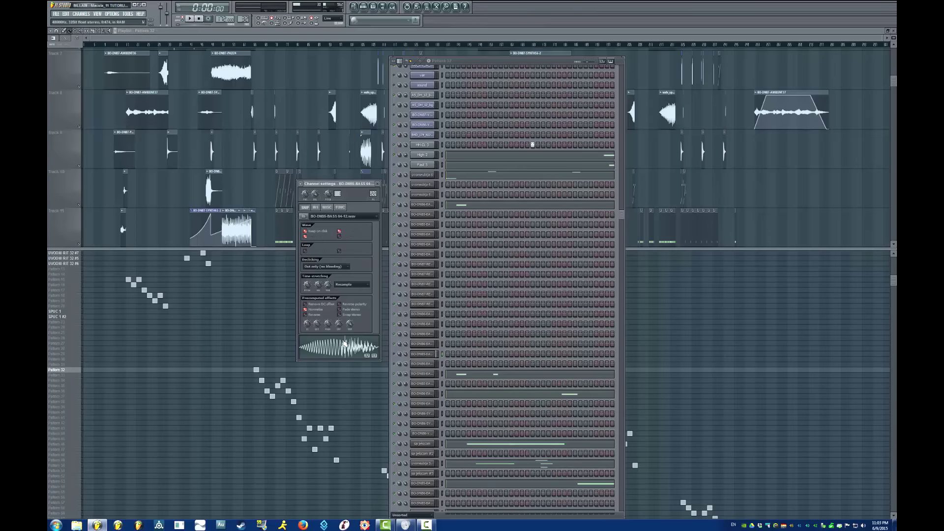
{"action": "left_click", "coordinate": [329, 339]}
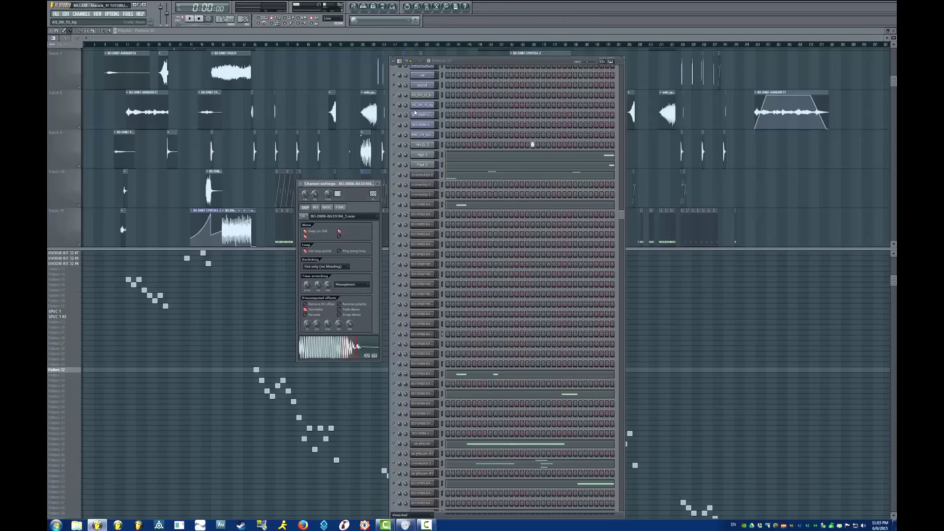
- Display the mixer, view the settings of the REESE7 and BASS 04-6 channels alongside it, and close them
{"action": "left_click", "coordinate": [382, 7]}
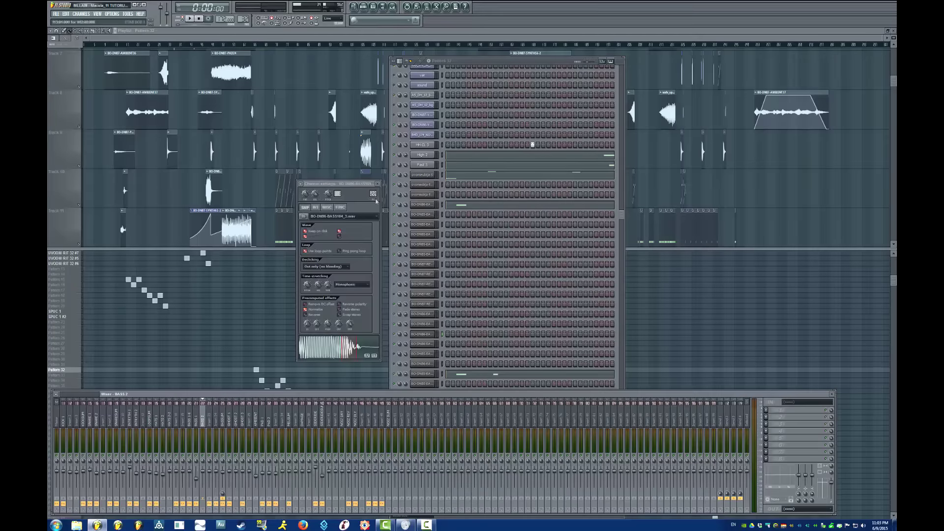
{"action": "left_click", "coordinate": [377, 183]}
{"action": "left_click", "coordinate": [432, 305]}
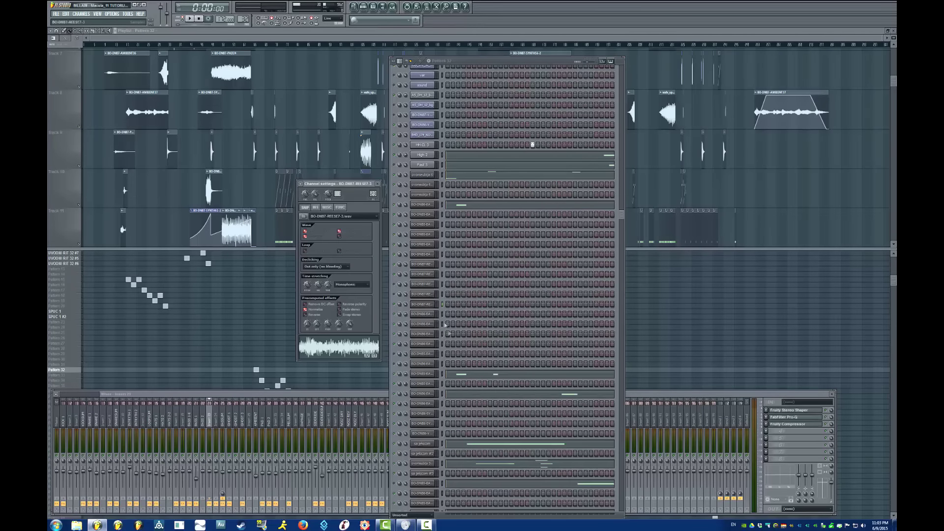
{"action": "left_click", "coordinate": [415, 255]}
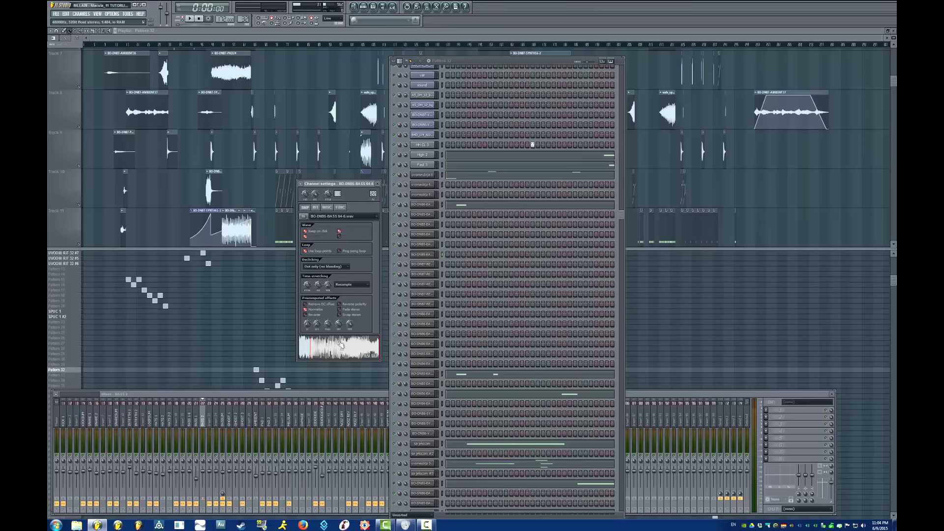
{"action": "left_click", "coordinate": [378, 184]}
- Open the three BASS 04-11 channels in turn and preview their sample variations, including the reversed one
{"action": "left_click", "coordinate": [423, 215]}
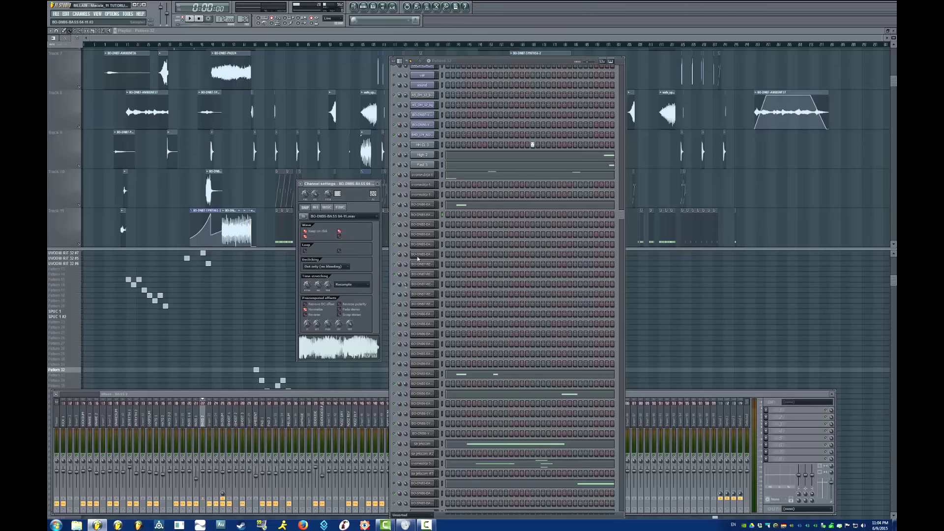
{"action": "left_click", "coordinate": [336, 349]}
{"action": "left_click", "coordinate": [423, 225]}
{"action": "left_click", "coordinate": [342, 349]}
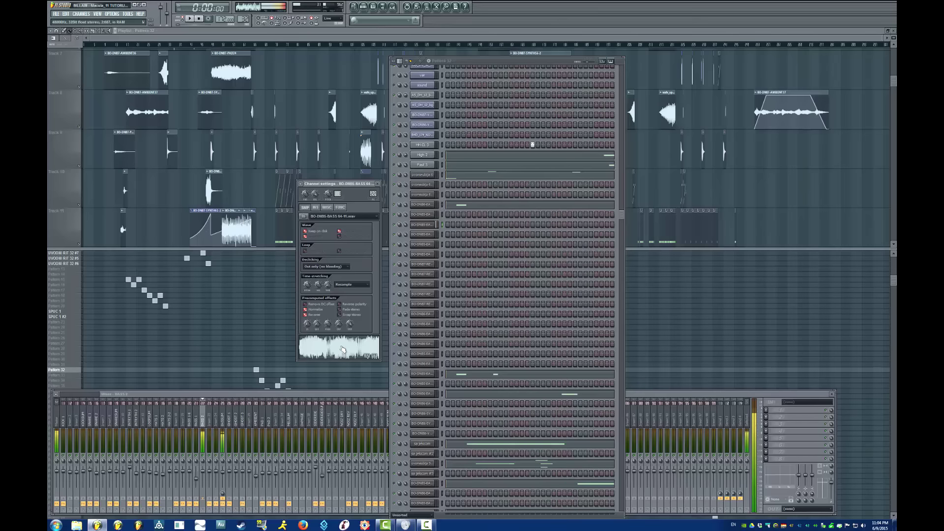
{"action": "left_click", "coordinate": [424, 235]}
{"action": "left_click", "coordinate": [356, 341]}
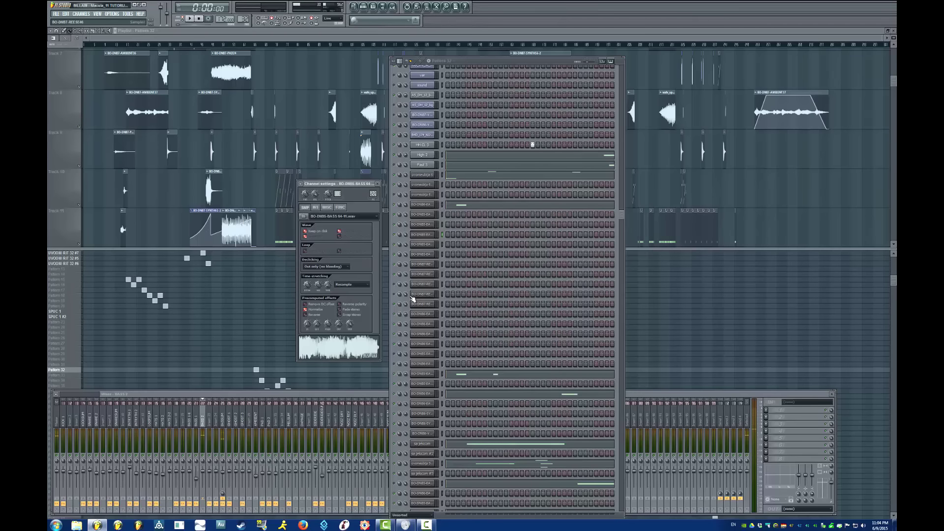
- Clone the third BASS 04-11 channel, open the clone's settings and move the settings window away from the channel list
{"action": "right_click", "coordinate": [433, 232]}
{"action": "left_click", "coordinate": [446, 316]}
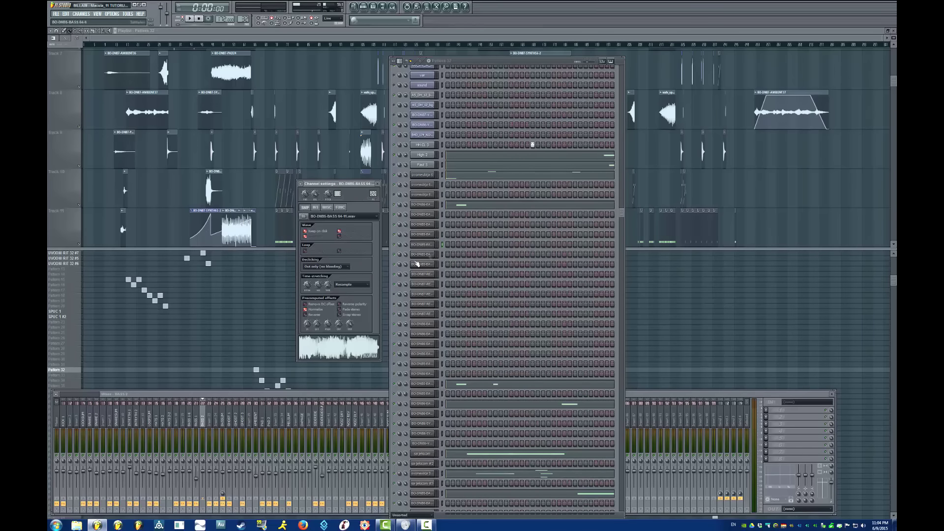
{"action": "left_click", "coordinate": [431, 245]}
{"action": "left_click", "coordinate": [432, 245]}
{"action": "mouse_move", "coordinate": [316, 185]}
{"action": "left_mouse_down"}
{"action": "mouse_move", "coordinate": [295, 187]}
{"action": "mouse_move", "coordinate": [309, 187]}
{"action": "left_mouse_up"}
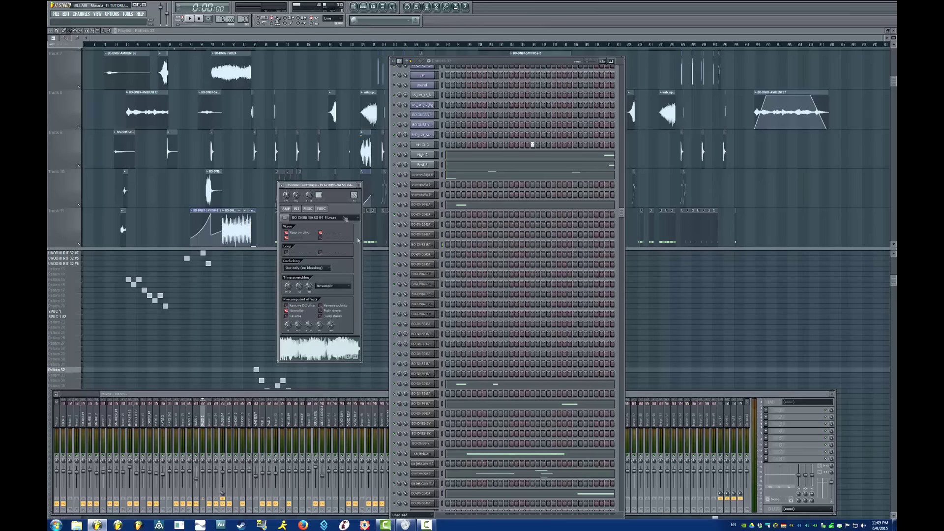
- Try out the precomputed effect and time-stretching knobs on the cloned BASS 04-11 channel and preview the sample
{"action": "double_click", "coordinate": [421, 248]}
{"action": "left_click_drag", "start_coordinate": [310, 328], "coordinate": [309, 341]}
{"action": "right_click", "coordinate": [299, 286]}
{"action": "left_click_drag", "start_coordinate": [347, 185], "coordinate": [321, 192]}
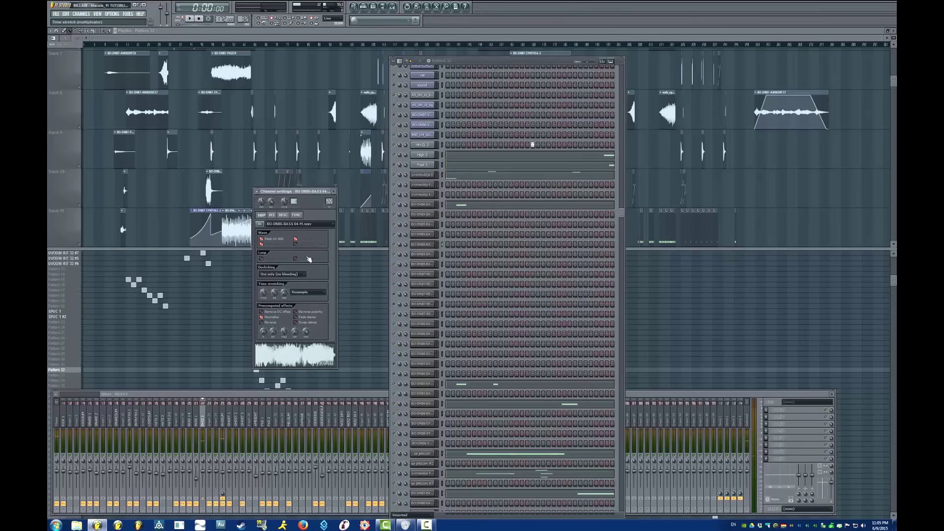
{"action": "left_click", "coordinate": [284, 297]}
{"action": "left_click", "coordinate": [289, 352]}
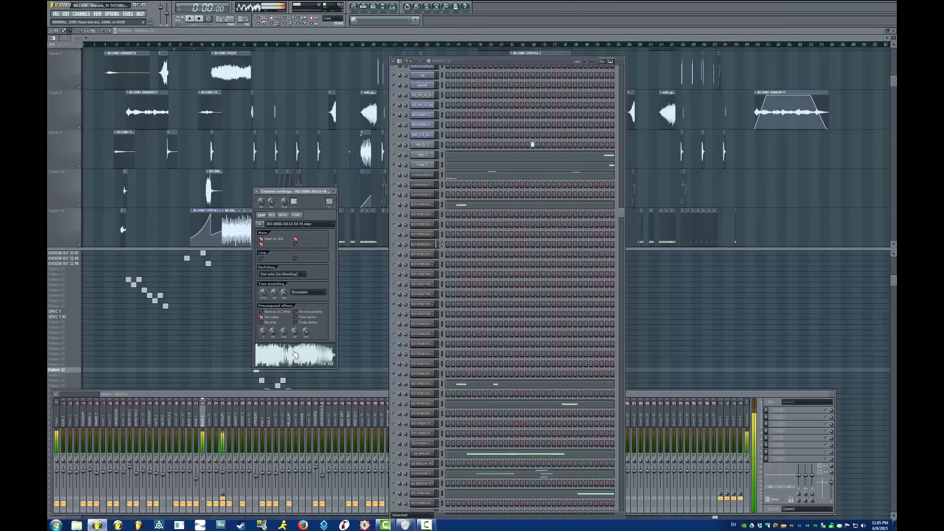
- Try the pogo effect and reversing on the cloned channel's sample, preview it, reset the pogo amount and turn reverse off
{"action": "left_click_drag", "start_coordinate": [284, 332], "coordinate": [286, 340]}
{"action": "left_click", "coordinate": [271, 323]}
{"action": "left_click", "coordinate": [286, 351]}
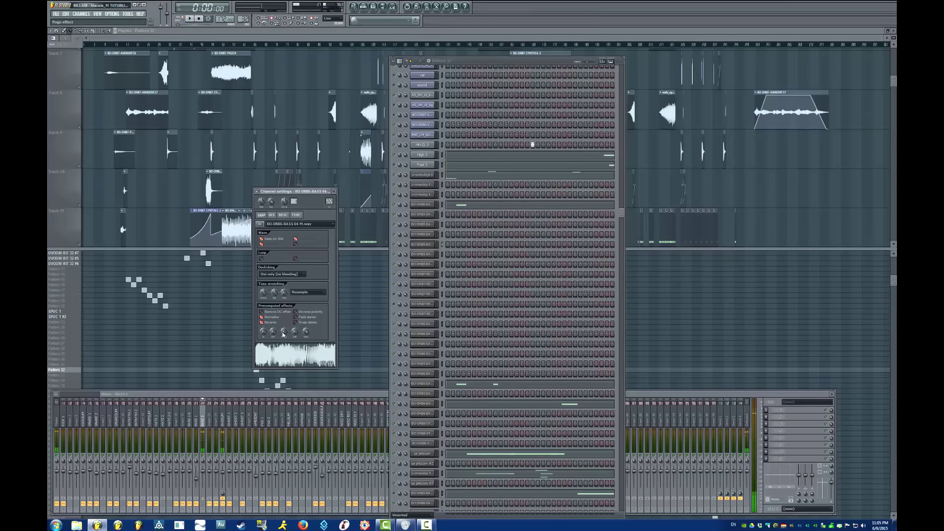
{"action": "right_click", "coordinate": [283, 332]}
{"action": "left_click", "coordinate": [291, 336]}
{"action": "left_click", "coordinate": [263, 323]}
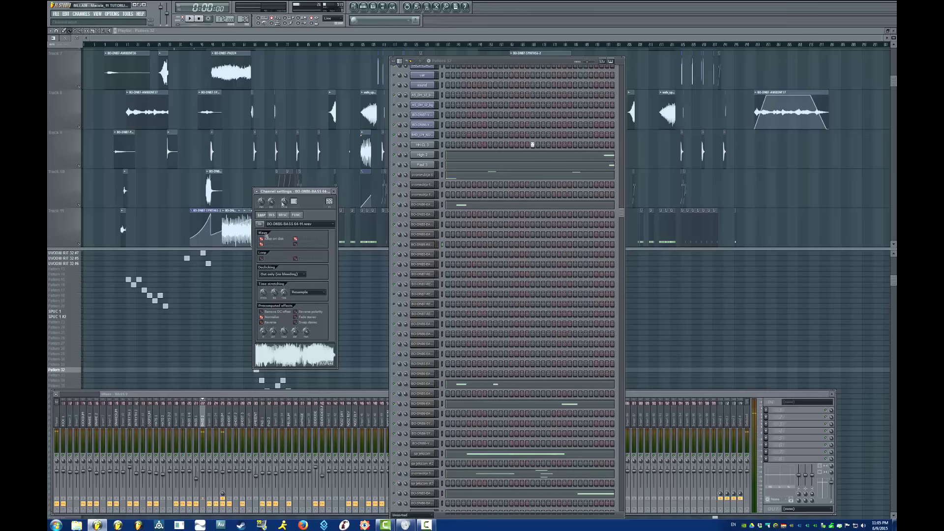
- Show the instruments available for replacing the cloned channel, dismiss the list and move the settings window back beside the channel list
{"action": "right_click", "coordinate": [427, 248]}
{"action": "mouse_move", "coordinate": [450, 319]}
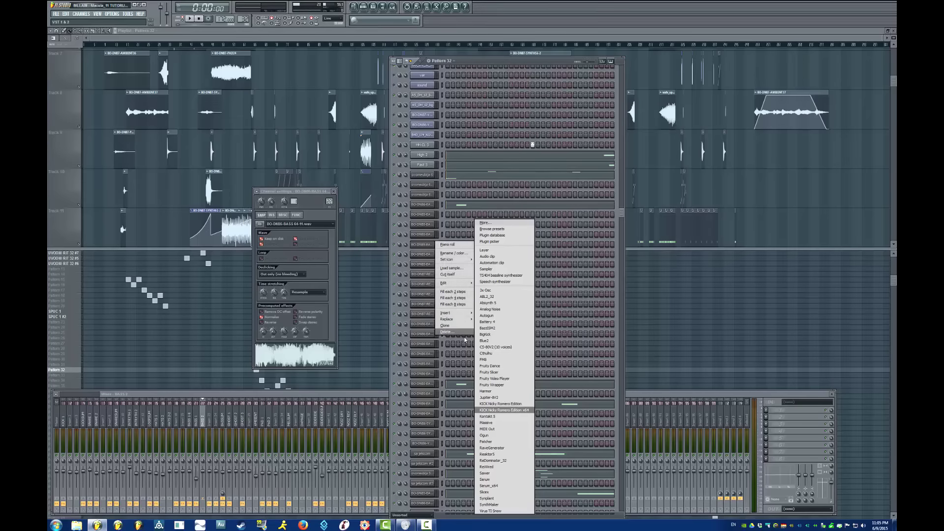
{"action": "left_click", "coordinate": [430, 244]}
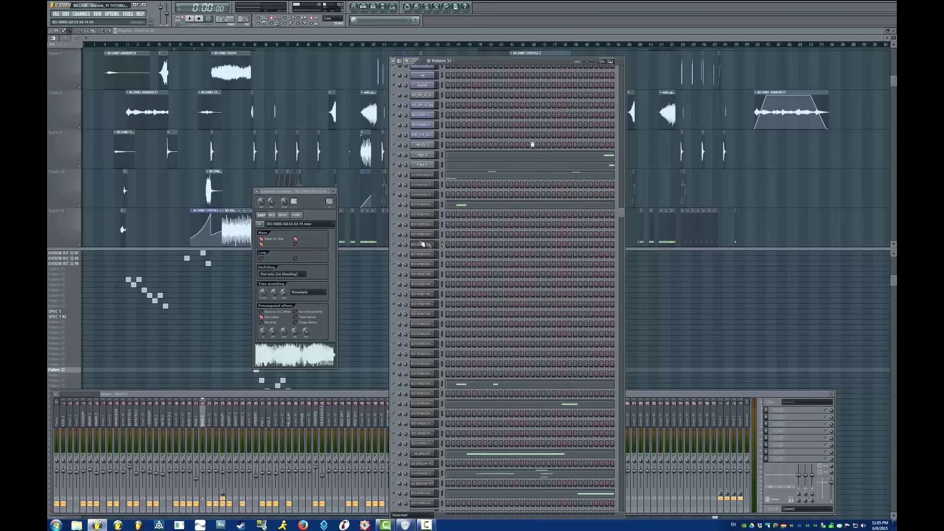
{"action": "left_click_drag", "start_coordinate": [310, 191], "coordinate": [352, 198]}
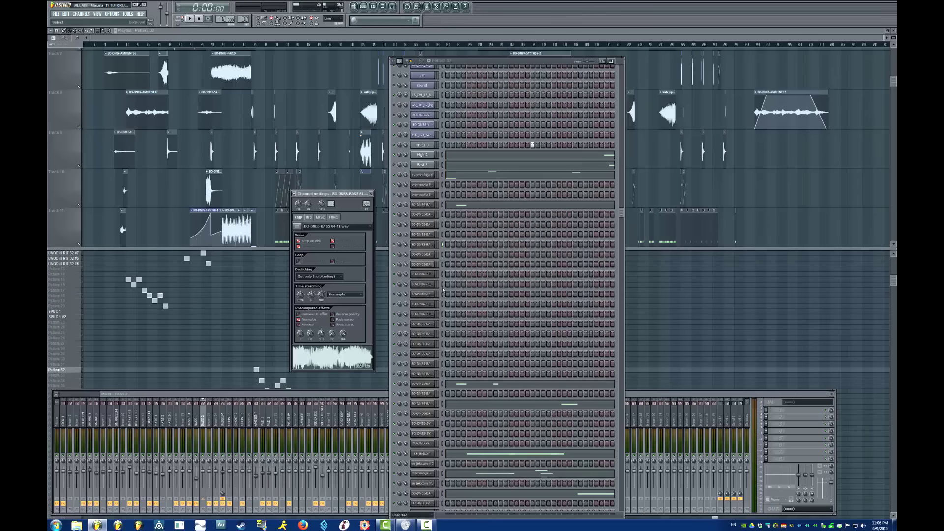
- Compare the settings of the BASS 04-11 channel variations, continuing down to the BASS 04-6 channel
{"action": "left_click", "coordinate": [428, 238]}
{"action": "left_click", "coordinate": [428, 238]}
{"action": "left_click", "coordinate": [427, 238]}
{"action": "left_click", "coordinate": [427, 238]}
{"action": "left_click", "coordinate": [427, 227]}
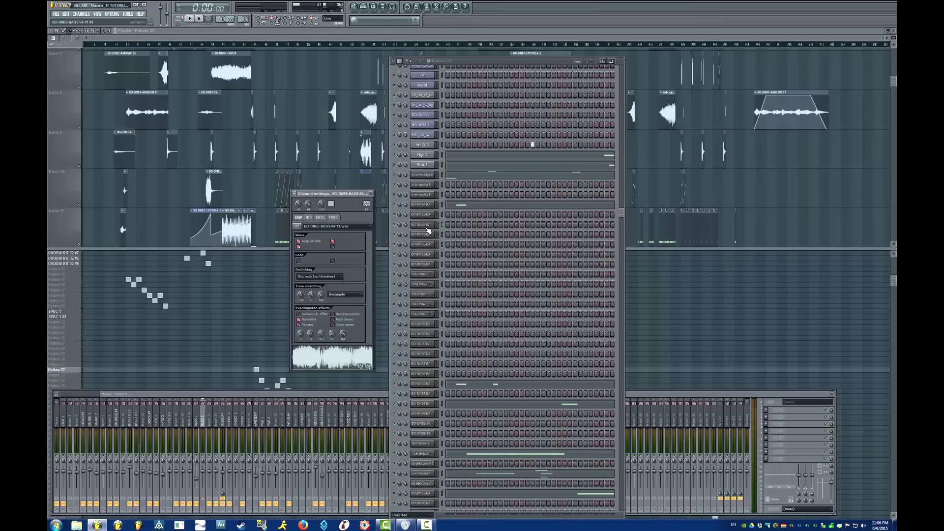
{"action": "left_click", "coordinate": [428, 217]}
{"action": "left_click", "coordinate": [429, 227]}
{"action": "left_click", "coordinate": [428, 237]}
{"action": "left_click", "coordinate": [428, 238]}
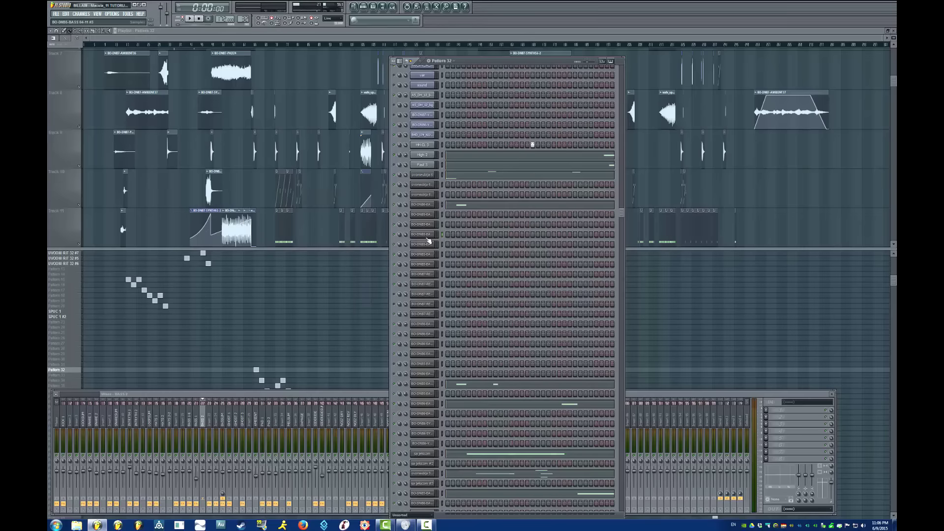
{"action": "left_click", "coordinate": [428, 238]}
{"action": "left_click", "coordinate": [428, 246]}
{"action": "left_click", "coordinate": [429, 255]}
{"action": "left_click", "coordinate": [429, 265]}
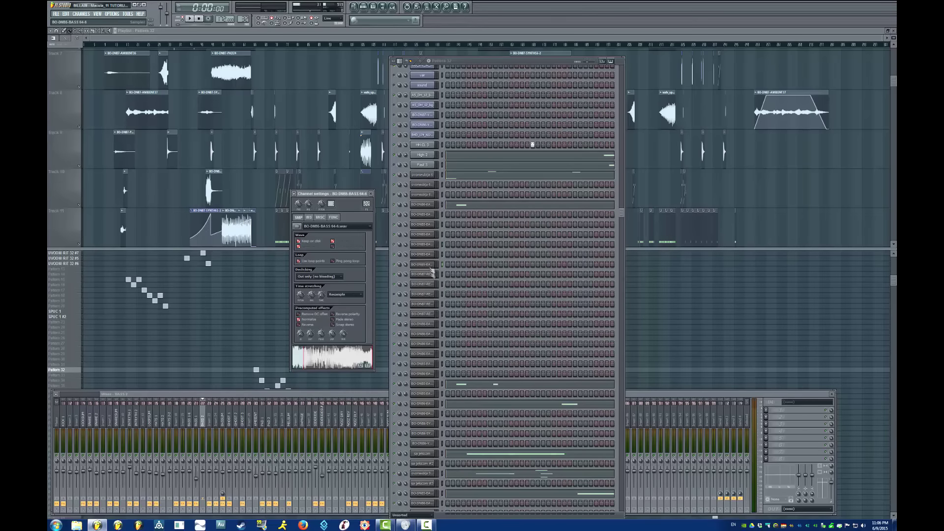
- Show the settings of the reese channels below BASS 04-6 one after another, up to the next bass channel
{"action": "left_click", "coordinate": [430, 276]}
{"action": "left_click", "coordinate": [429, 286]}
{"action": "left_click", "coordinate": [428, 294]}
{"action": "left_click", "coordinate": [429, 305]}
{"action": "left_click", "coordinate": [429, 315]}
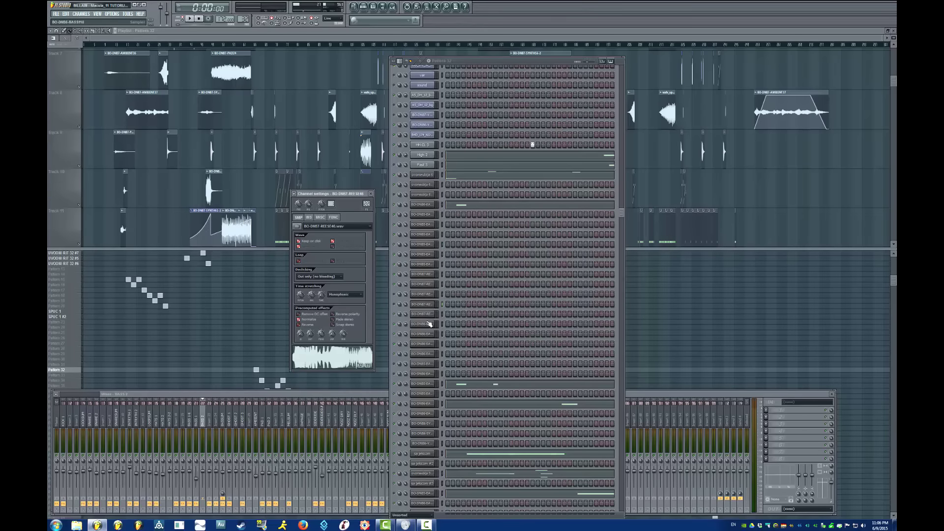
{"action": "left_click", "coordinate": [430, 324]}
{"action": "left_click", "coordinate": [430, 315]}
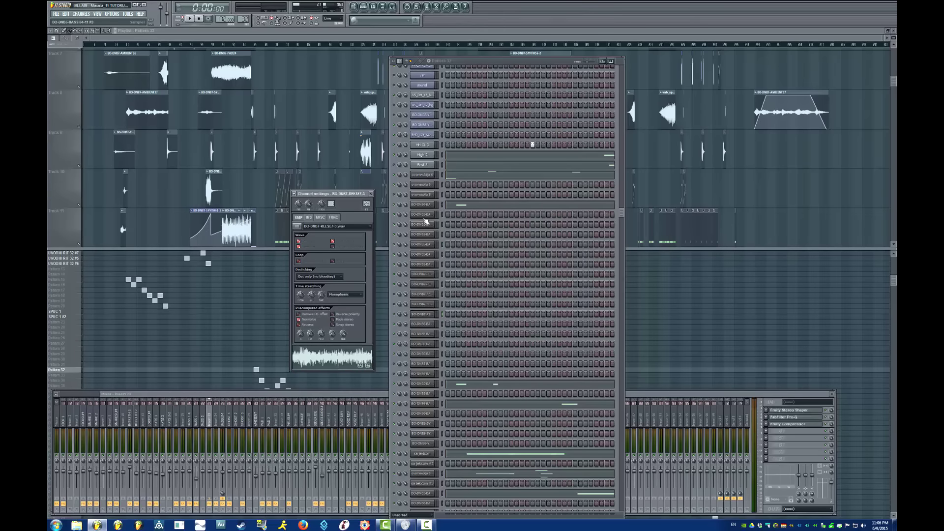
- Review the bass channels again in order, from the one above the BASS 04-11 variations down to the first reese channel
{"action": "left_click", "coordinate": [430, 264]}
{"action": "left_click", "coordinate": [429, 267]}
{"action": "left_click", "coordinate": [428, 206]}
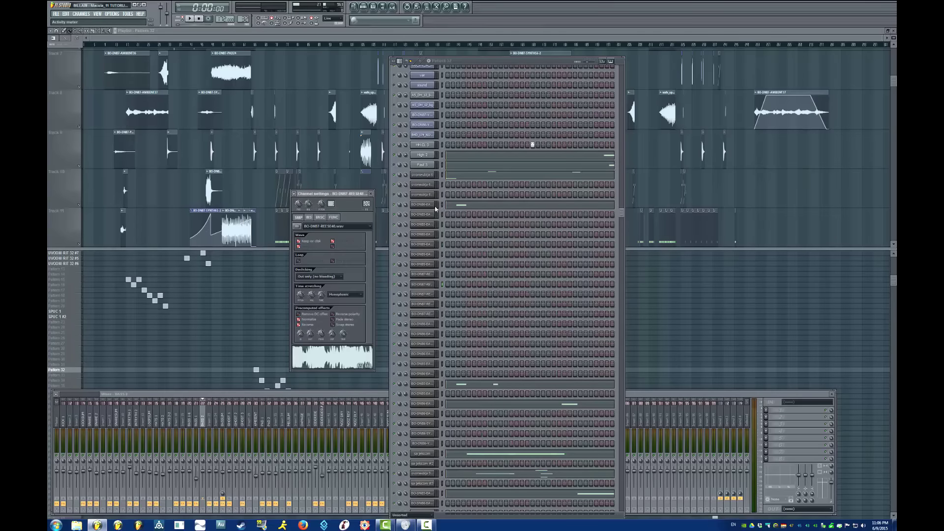
{"action": "left_click", "coordinate": [429, 216]}
{"action": "left_click", "coordinate": [429, 227]}
{"action": "left_click", "coordinate": [428, 238]}
{"action": "left_click", "coordinate": [428, 247]}
{"action": "left_click", "coordinate": [427, 257]}
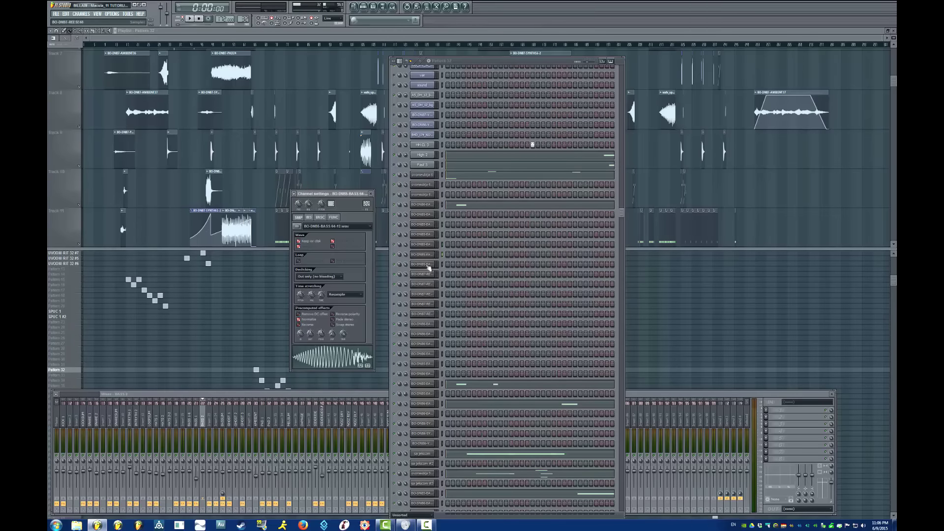
{"action": "left_click", "coordinate": [428, 267]}
{"action": "left_click", "coordinate": [428, 276]}
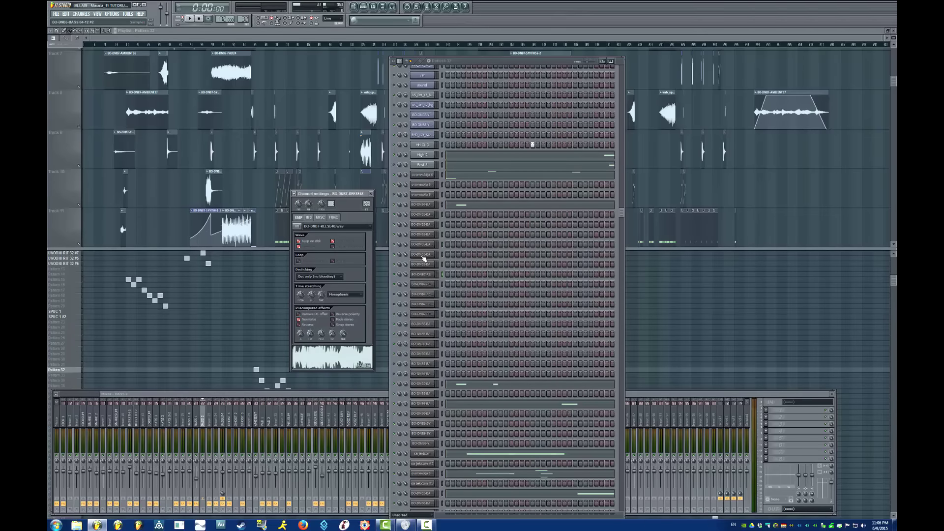
- Compare the settings of the bass channel holding two short notes and the BASS 30 channel, and look back through the channel list
{"action": "left_click", "coordinate": [442, 275]}
{"action": "scroll", "coordinate": [441, 275], "scroll_direction": "down", "scroll_amount": 7}
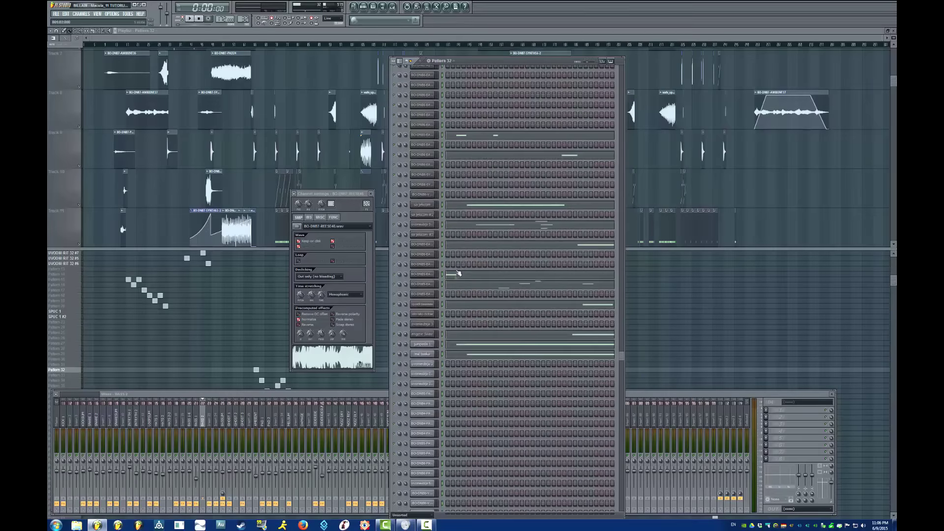
{"action": "left_click", "coordinate": [426, 176]}
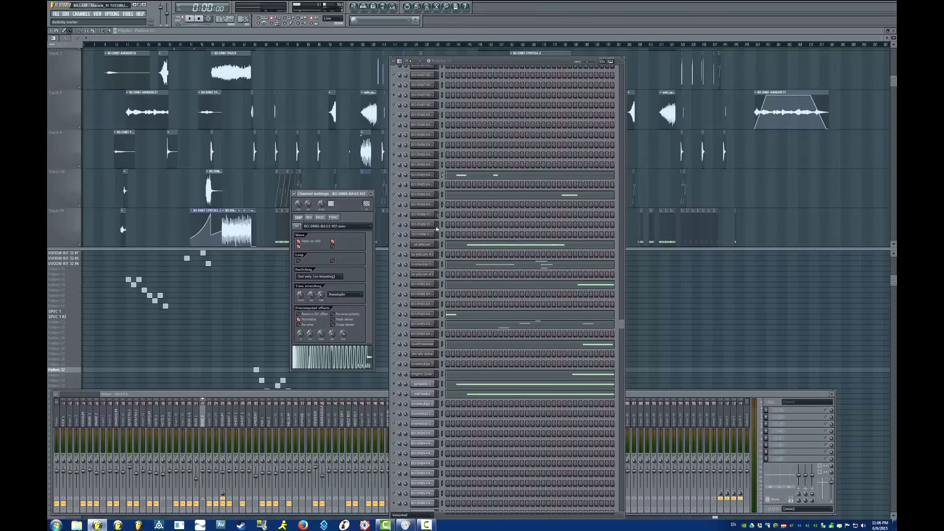
{"action": "left_click", "coordinate": [433, 317]}
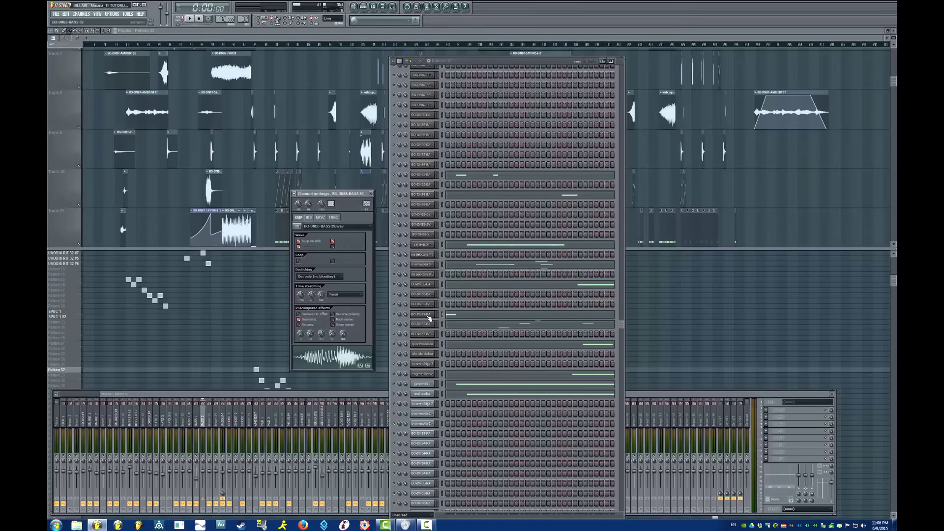
{"action": "left_click", "coordinate": [431, 176]}
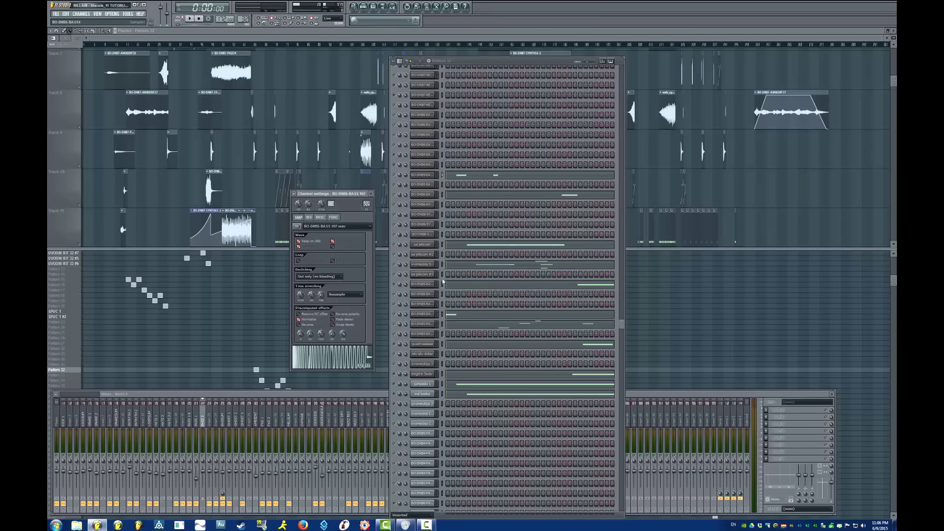
{"action": "scroll", "coordinate": [443, 353], "scroll_direction": "up", "scroll_amount": 3}
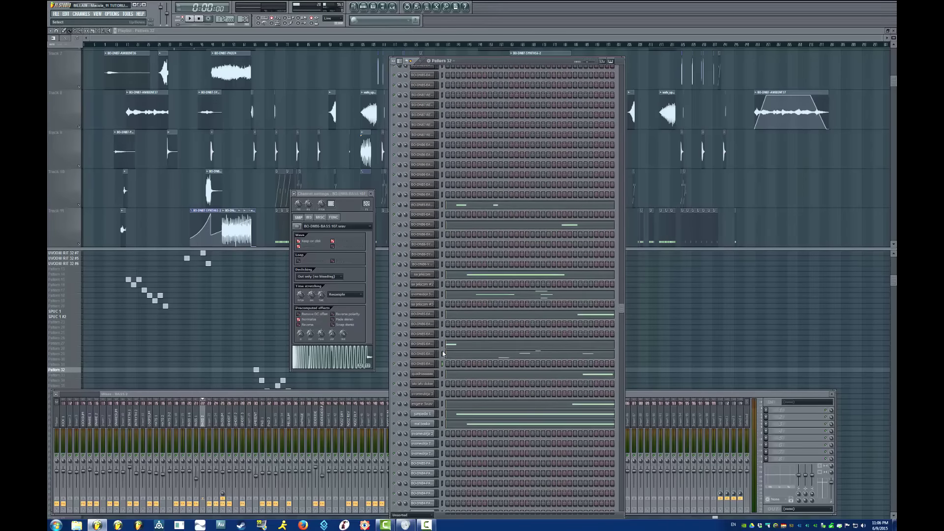
{"action": "scroll", "coordinate": [441, 339], "scroll_direction": "up", "scroll_amount": 12}
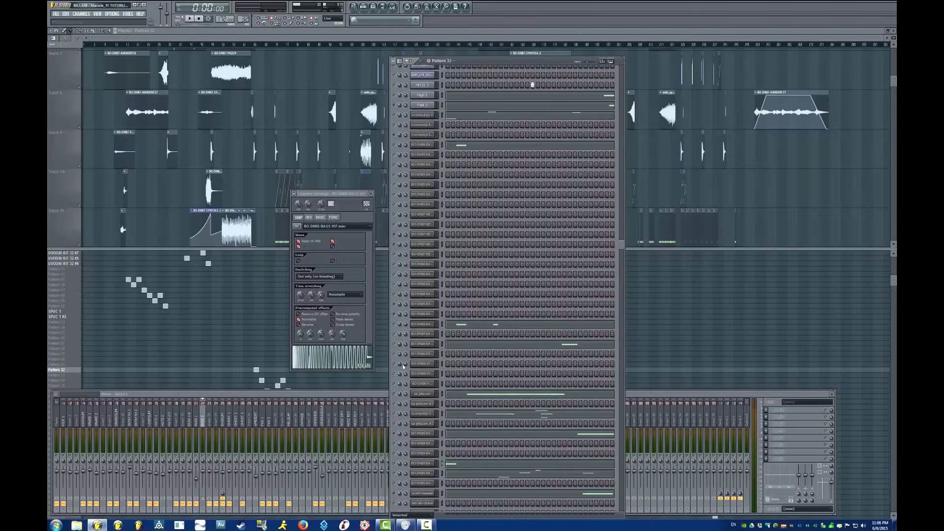
- Look through Pattern 32's channel list around the bass channels and bring the mixer to the front
{"action": "scroll", "coordinate": [446, 332], "scroll_direction": "up", "scroll_amount": 9}
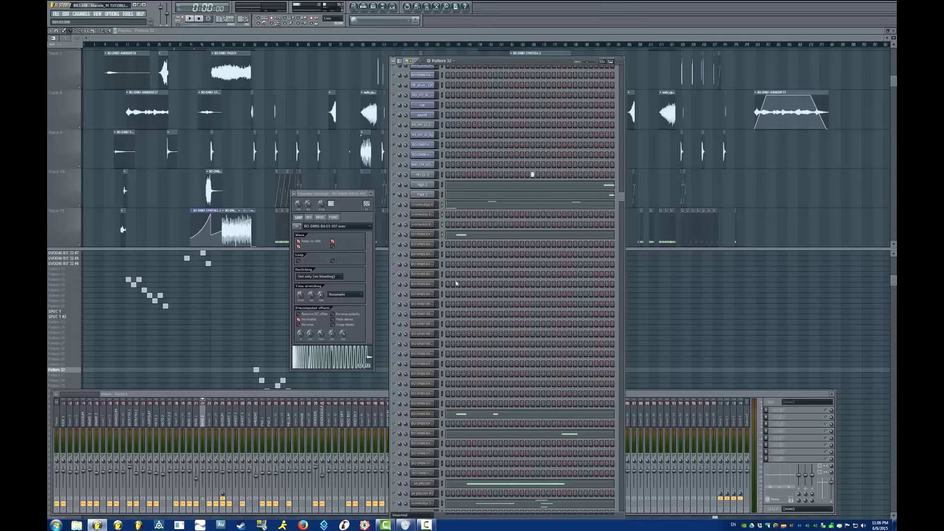
{"action": "scroll", "coordinate": [465, 281], "scroll_direction": "down", "scroll_amount": 10}
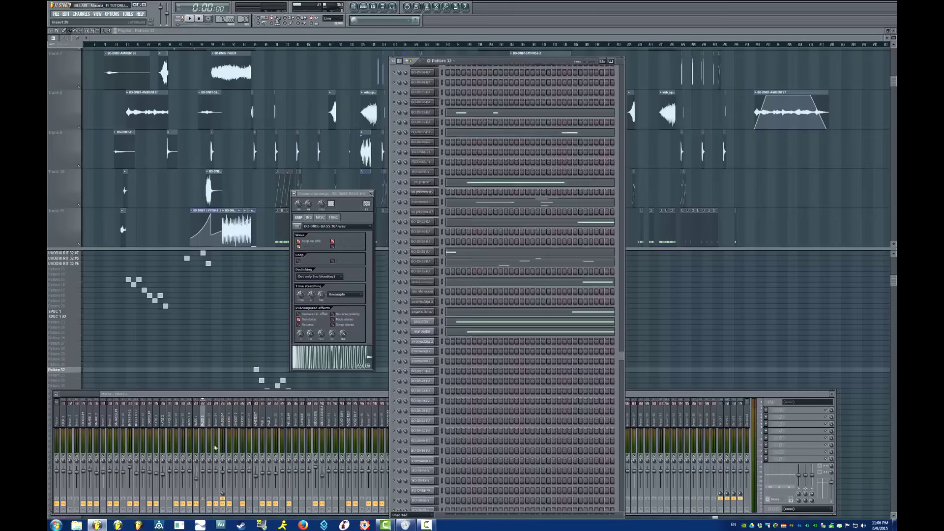
{"action": "left_click", "coordinate": [199, 458]}
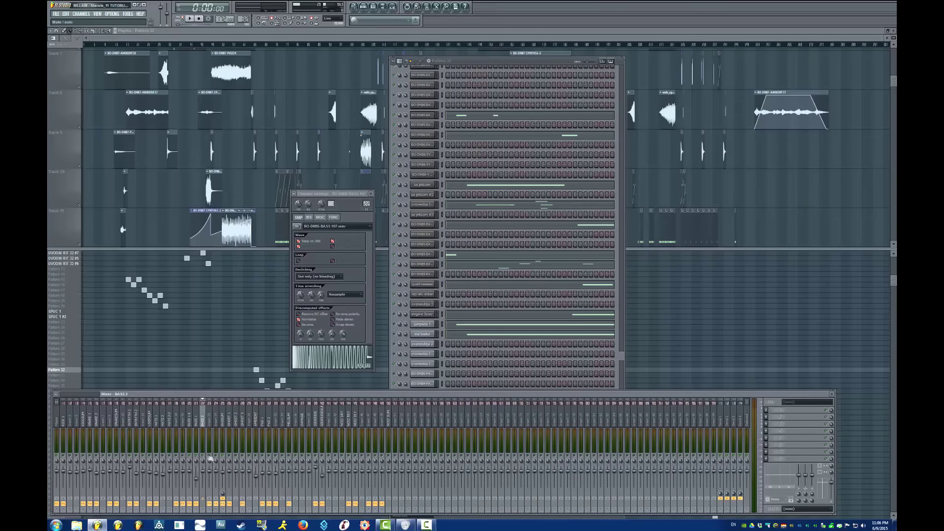
- Play the song from the start of Pattern 32's clip, watch the channels and mixer levels, and stop playback
{"action": "left_click", "coordinate": [285, 44]}
{"action": "left_click", "coordinate": [255, 45]}
{"action": "key", "text": "F6"}
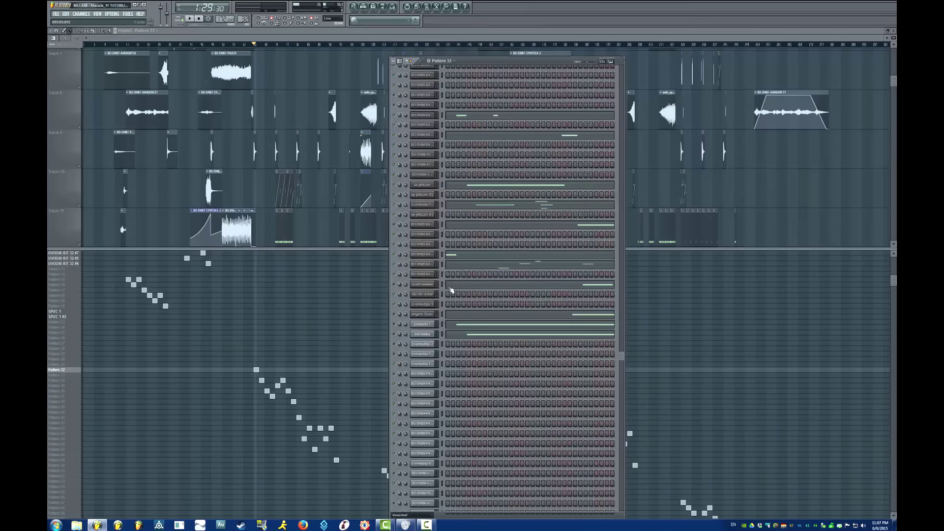
{"action": "key", "text": "space"}
{"action": "scroll", "coordinate": [450, 335], "scroll_direction": "up", "scroll_amount": 10}
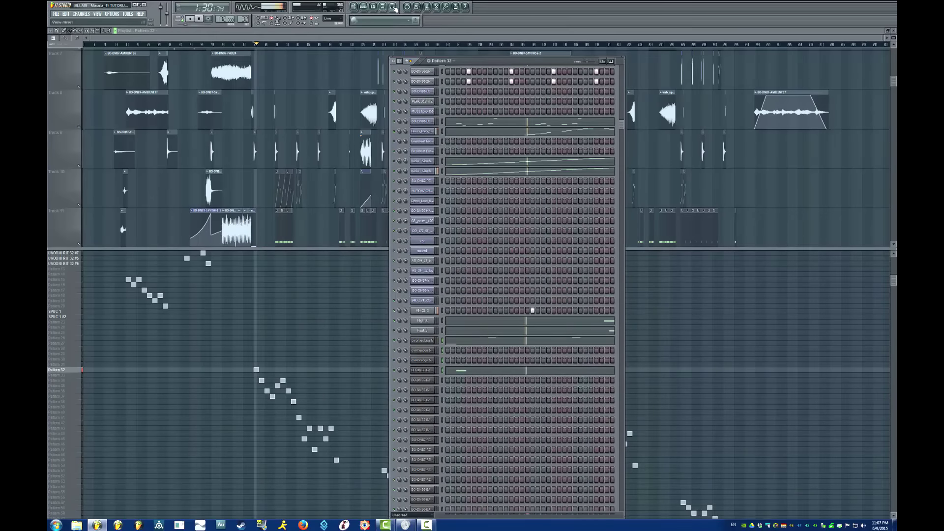
{"action": "key", "text": "F9"}
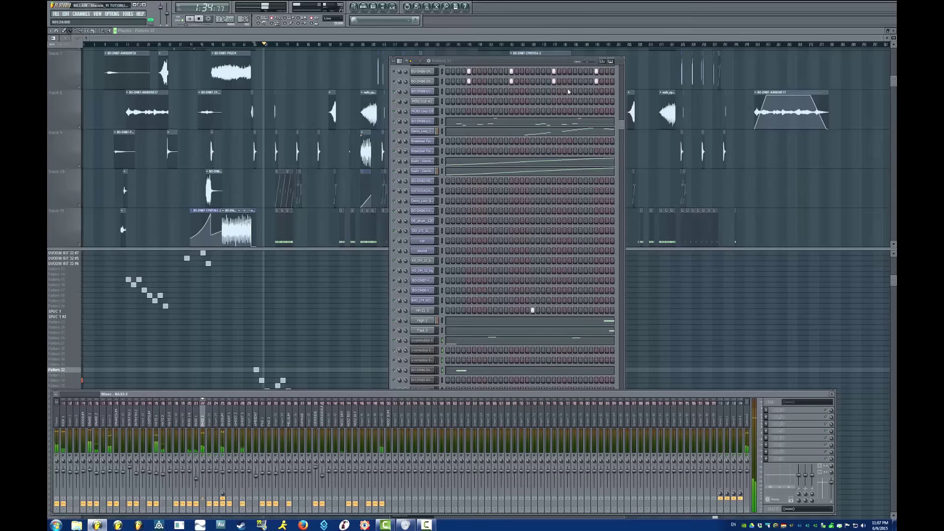
{"action": "key", "text": "space"}
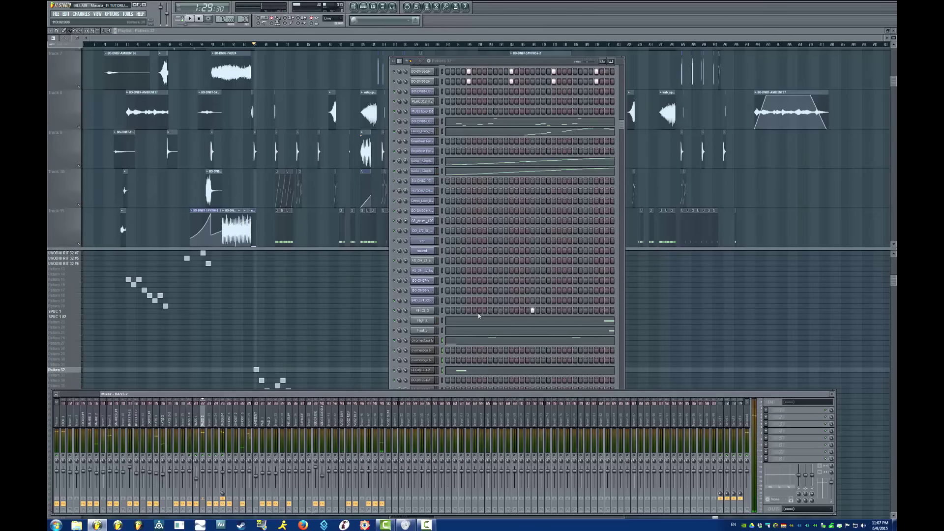
- Open and preview the samples of the resampled channel below Fast 2 and the bass channel holding two short notes
{"action": "left_click", "coordinate": [440, 344]}
{"action": "scroll", "coordinate": [442, 342], "scroll_direction": "down", "scroll_amount": 4}
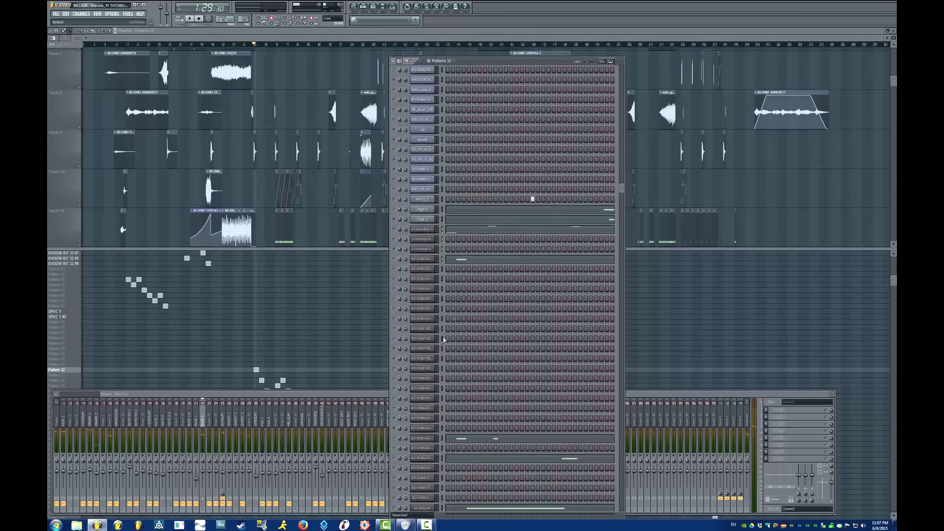
{"action": "left_click", "coordinate": [422, 221]}
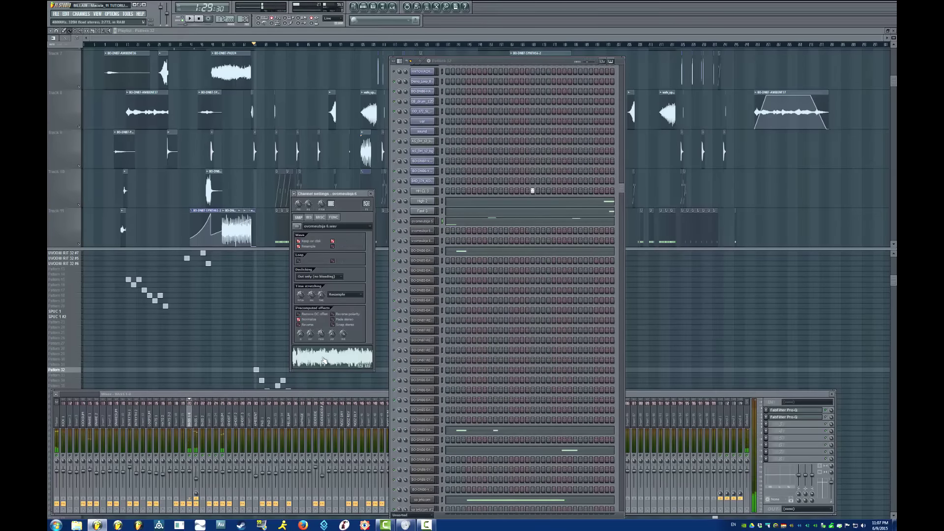
{"action": "left_click", "coordinate": [424, 253]}
{"action": "left_click", "coordinate": [424, 259]}
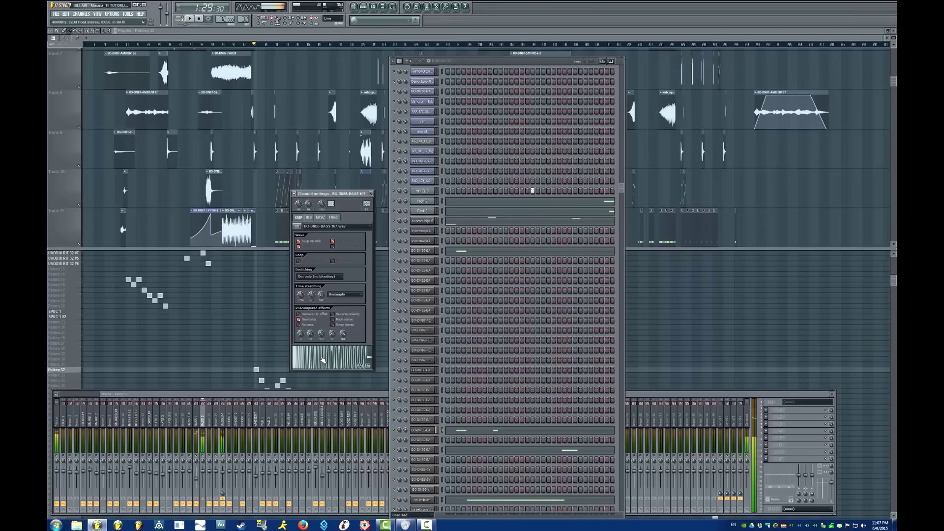
- Open the resampled channel between the long-note channels and preview the bass channel with one short opening note and the one below it
{"action": "scroll", "coordinate": [441, 422], "scroll_direction": "down", "scroll_amount": 10}
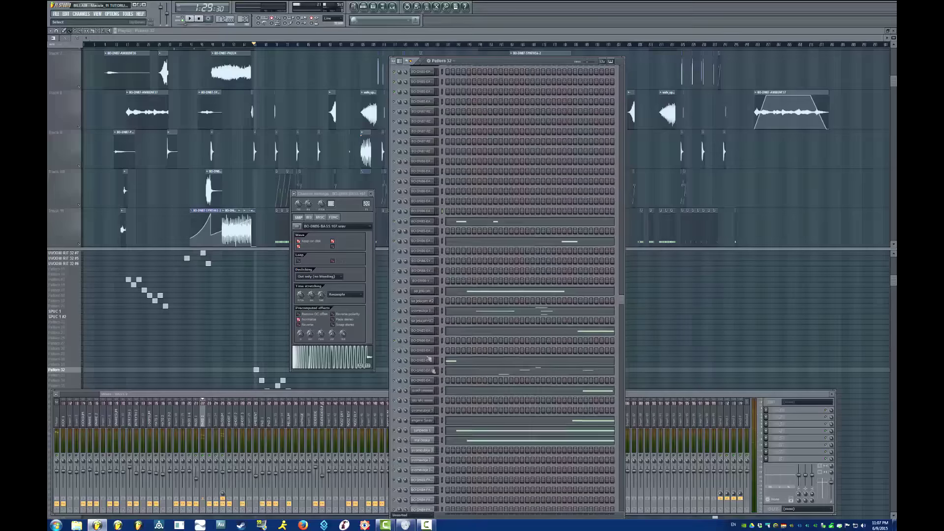
{"action": "left_click", "coordinate": [423, 291]}
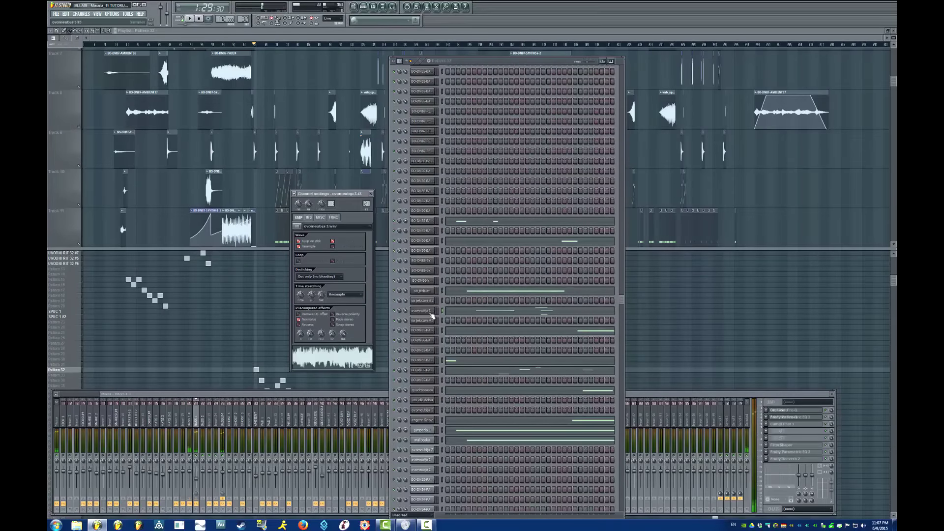
{"action": "left_click", "coordinate": [422, 361]}
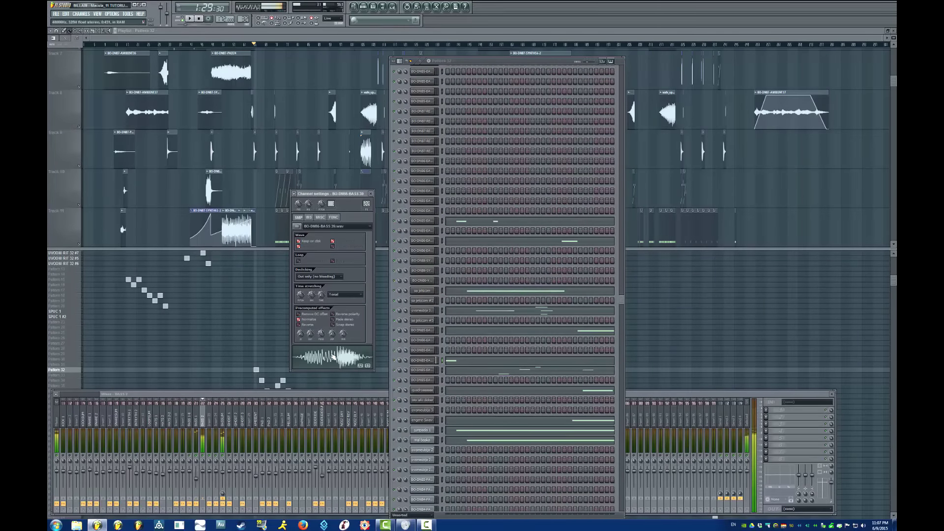
{"action": "key", "text": "Down"}
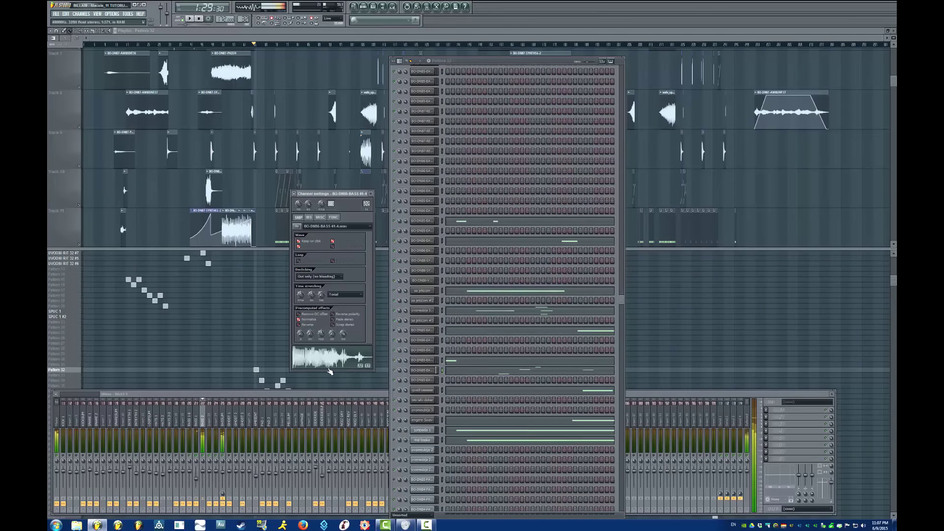
- Close the channel settings and look over the pattern clips in the playlist, back up to the first patterns
{"action": "left_click", "coordinate": [370, 194]}
{"action": "right_click", "coordinate": [330, 361]}
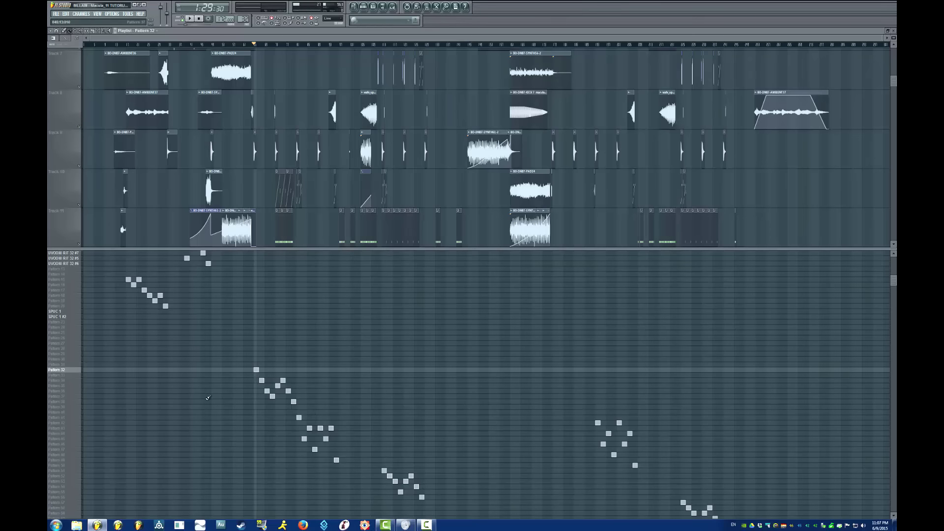
{"action": "scroll", "coordinate": [208, 397], "scroll_direction": "up", "scroll_amount": 3}
{"action": "scroll", "coordinate": [207, 398], "scroll_direction": "down", "scroll_amount": 3}
{"action": "scroll", "coordinate": [208, 397], "scroll_direction": "up", "scroll_amount": 3}
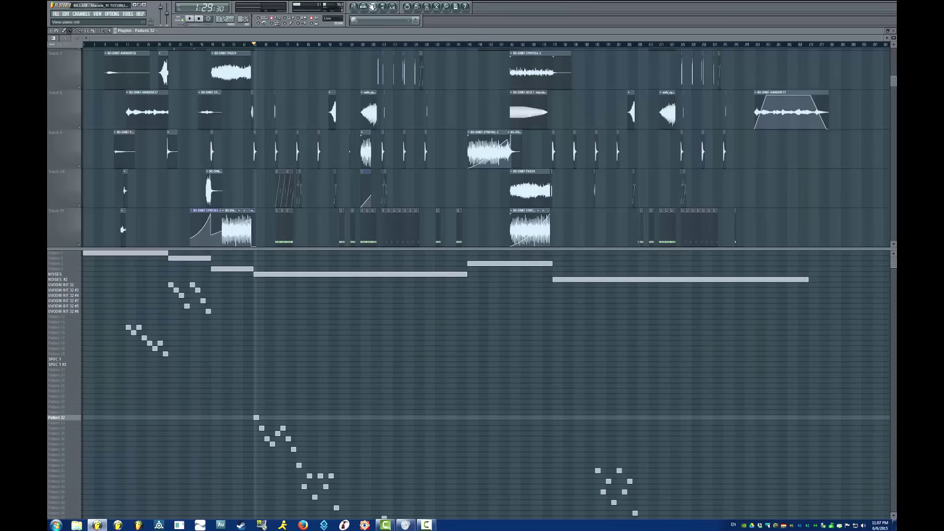
- Reopen Pattern 32's channel list and look through its drum, bass and resampled channels
{"action": "left_click", "coordinate": [374, 8]}
{"action": "left_click", "coordinate": [374, 7]}
{"action": "left_click", "coordinate": [364, 7]}
{"action": "scroll", "coordinate": [462, 439], "scroll_direction": "down", "scroll_amount": 6}
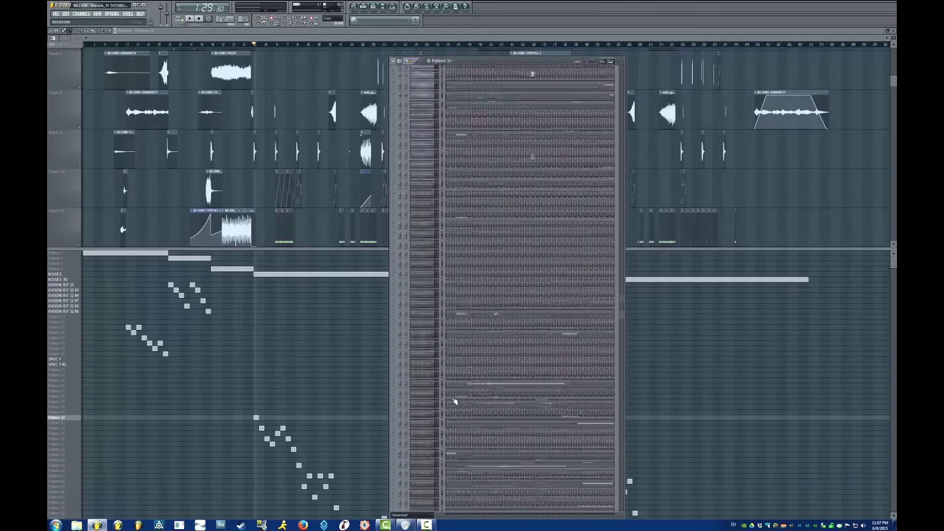
{"action": "scroll", "coordinate": [455, 400], "scroll_direction": "down", "scroll_amount": 5}
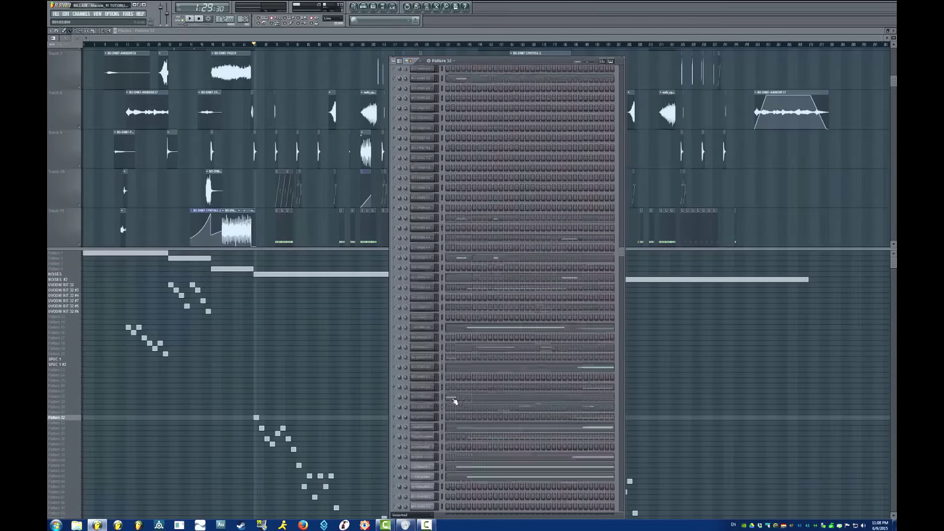
{"action": "scroll", "coordinate": [455, 401], "scroll_direction": "up", "scroll_amount": 10}
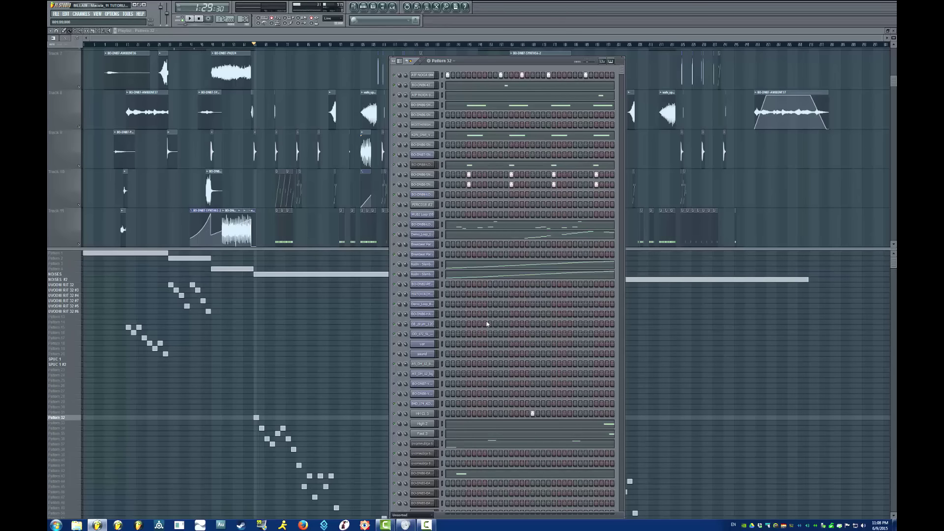
{"action": "scroll", "coordinate": [532, 428], "scroll_direction": "down", "scroll_amount": 10}
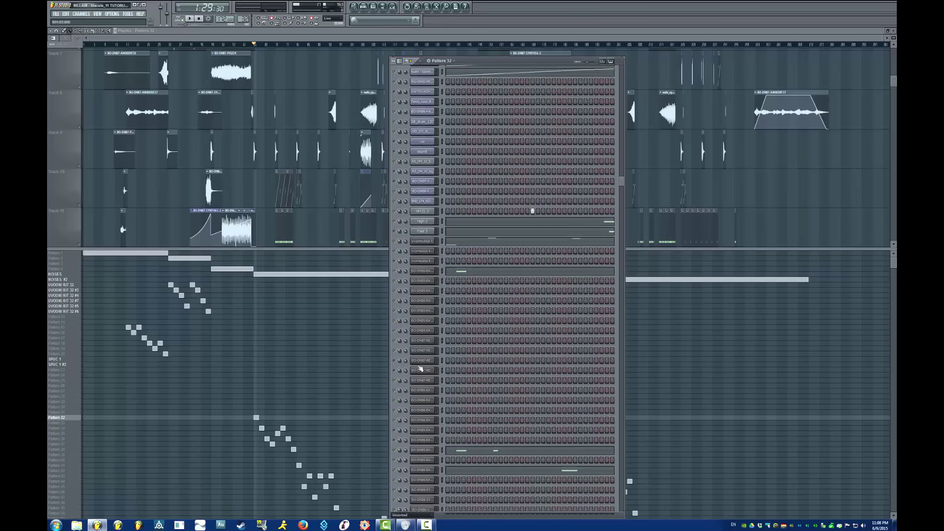